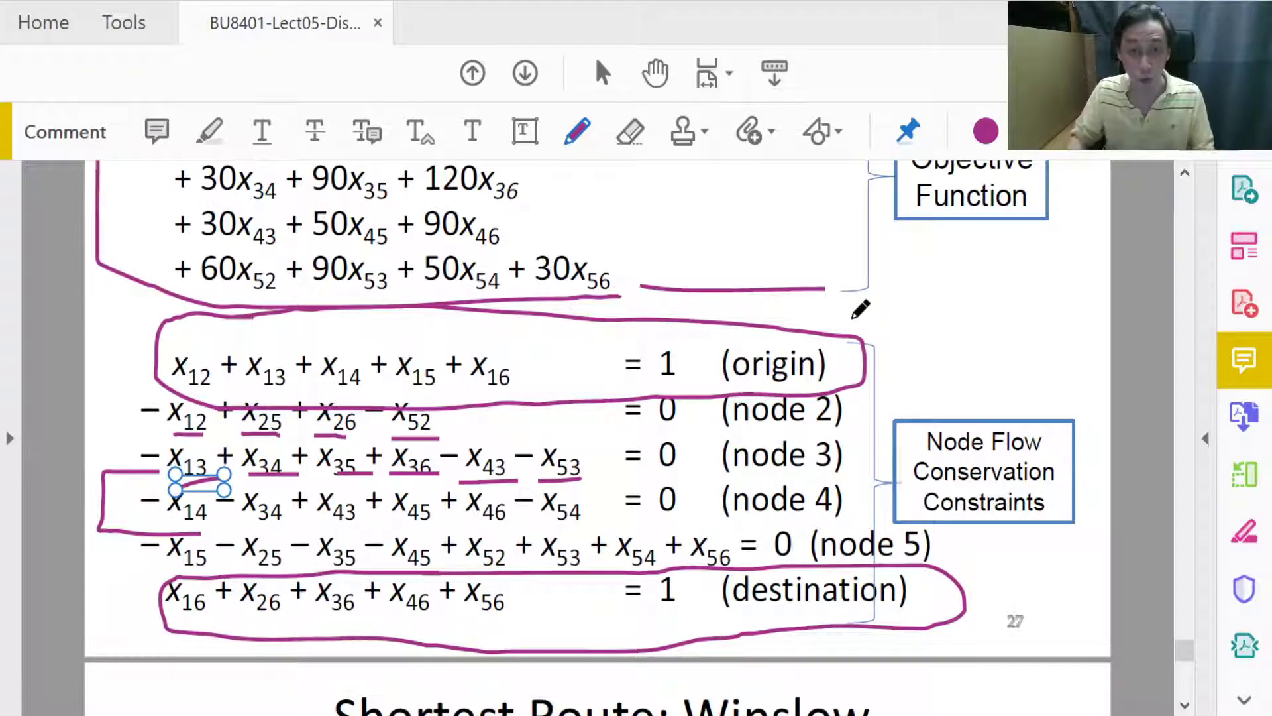
Step: View the Shortest Route: Winslow solution slide and switch to the Winslow-UPG sheet in Excel
scroll(860, 309, "down", 6)
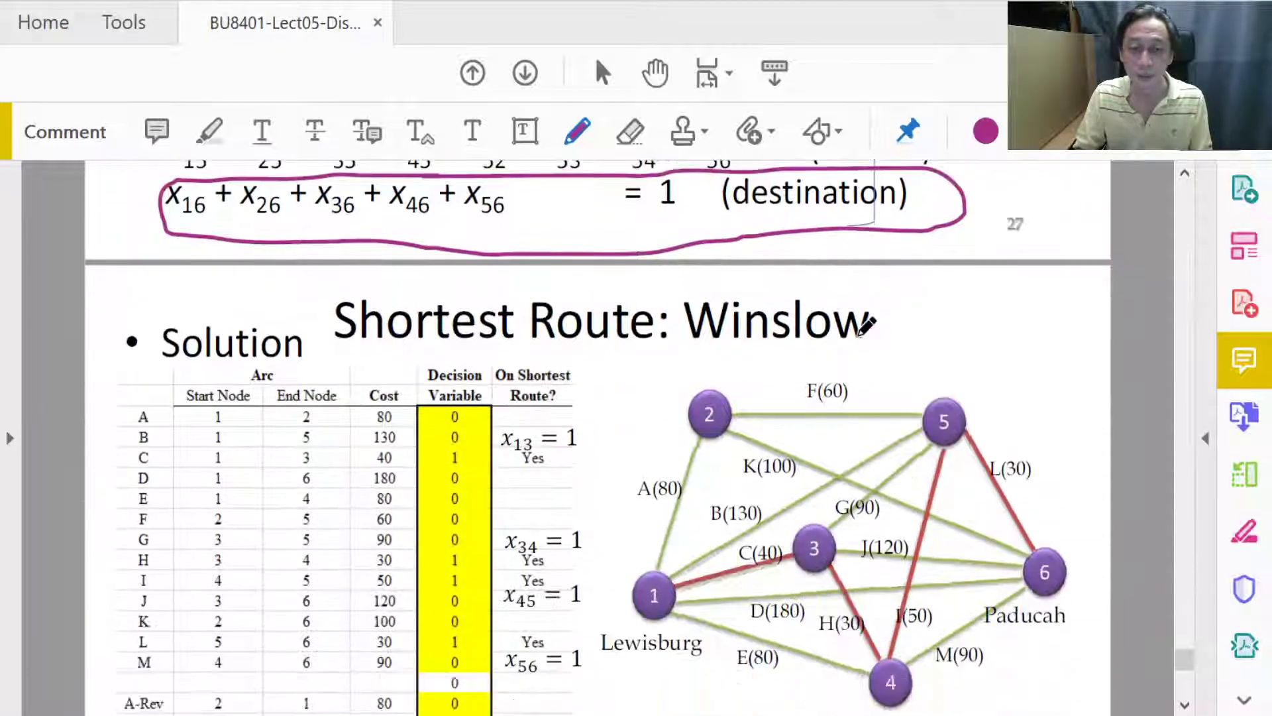
scroll(865, 326, "down", 3)
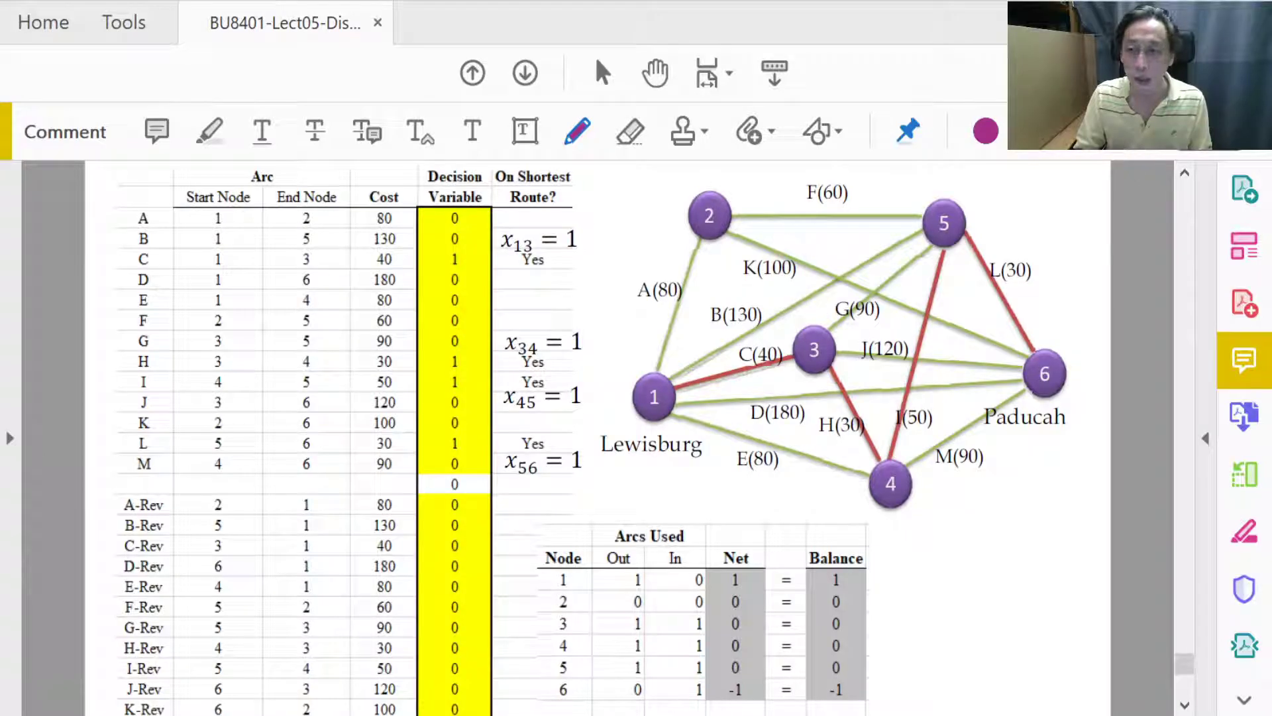
key("alt+Tab")
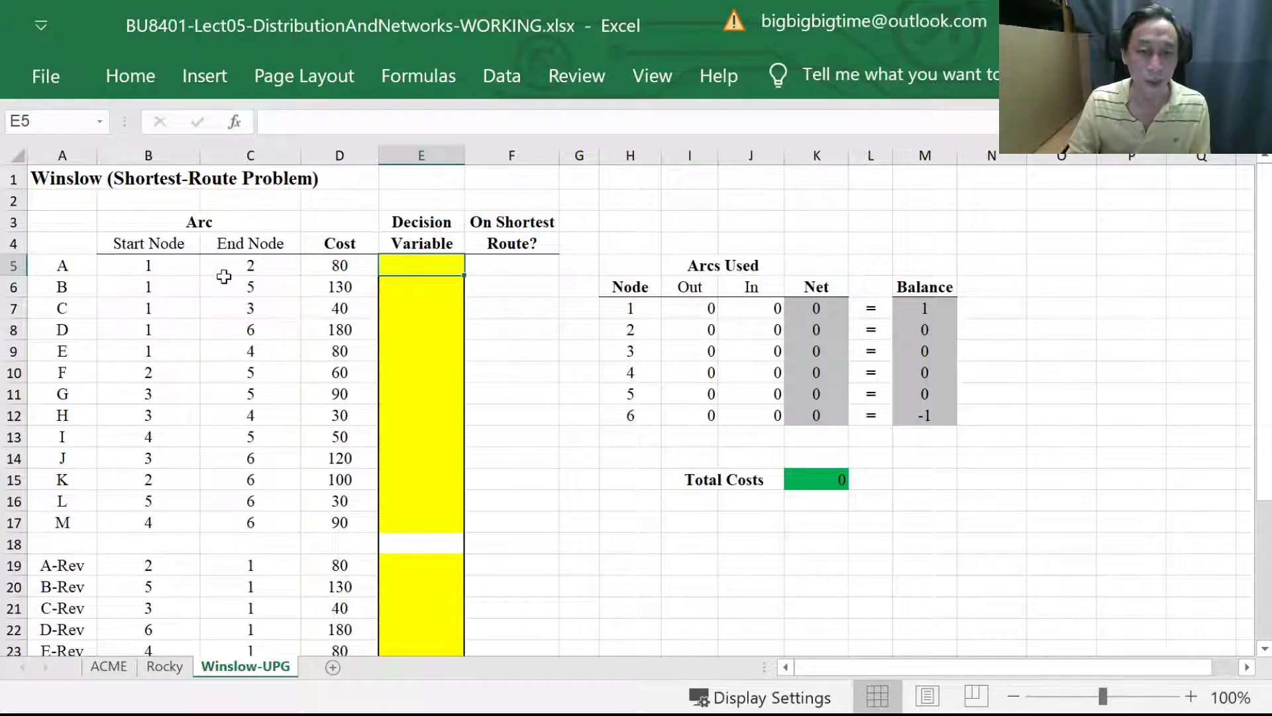
Step: Examine the list of nodes 1 to 6 in the Arcs Used table, from origin to destination
left_click_drag(633, 308, 646, 410)
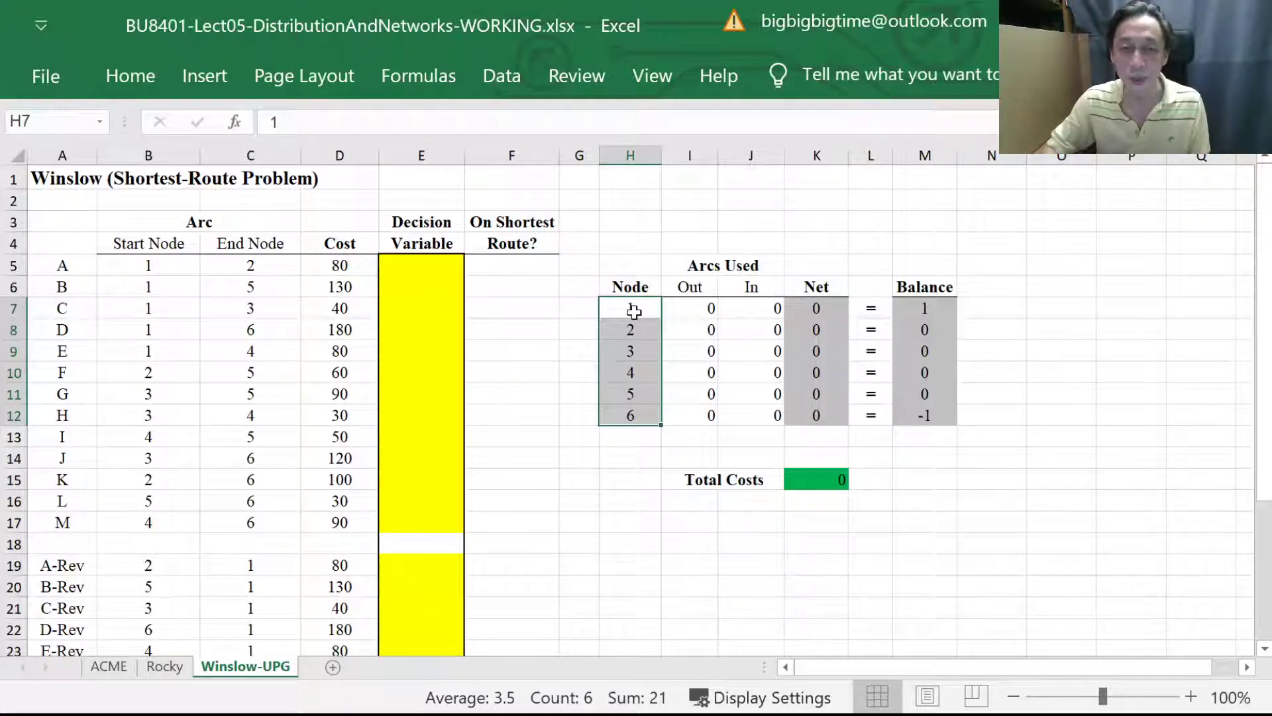
left_click_drag(636, 306, 631, 412)
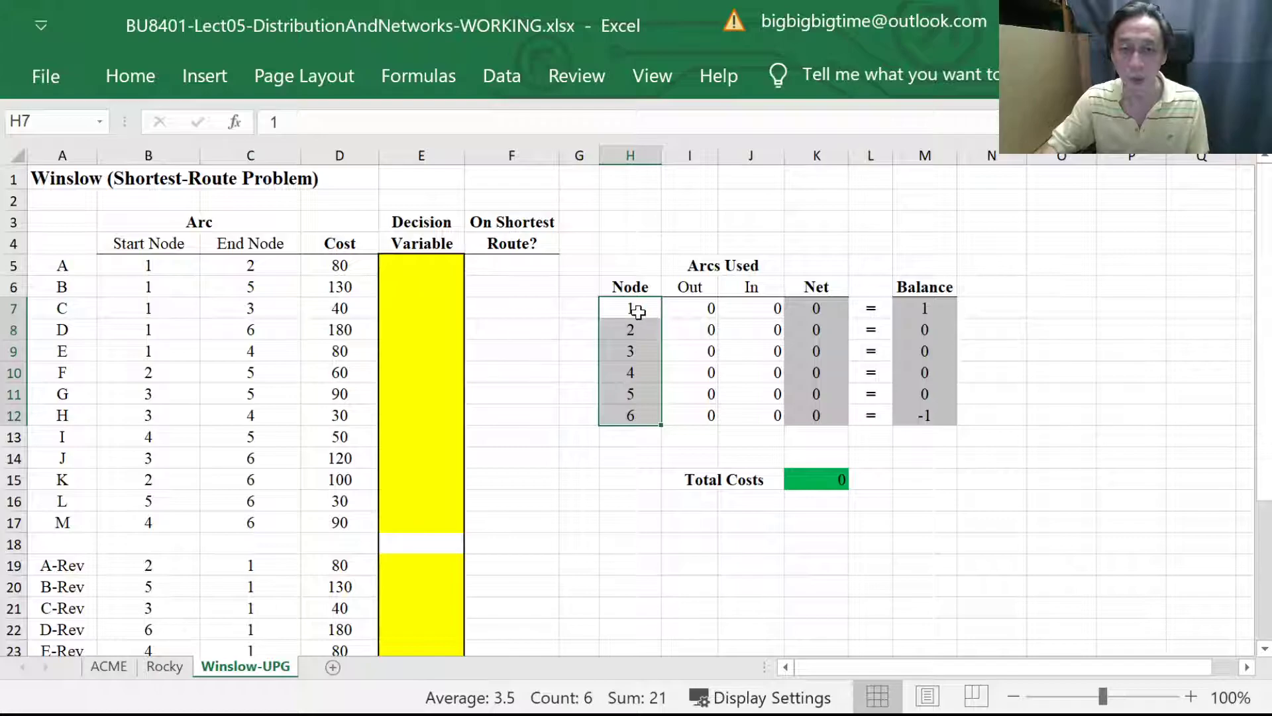
left_click(637, 310)
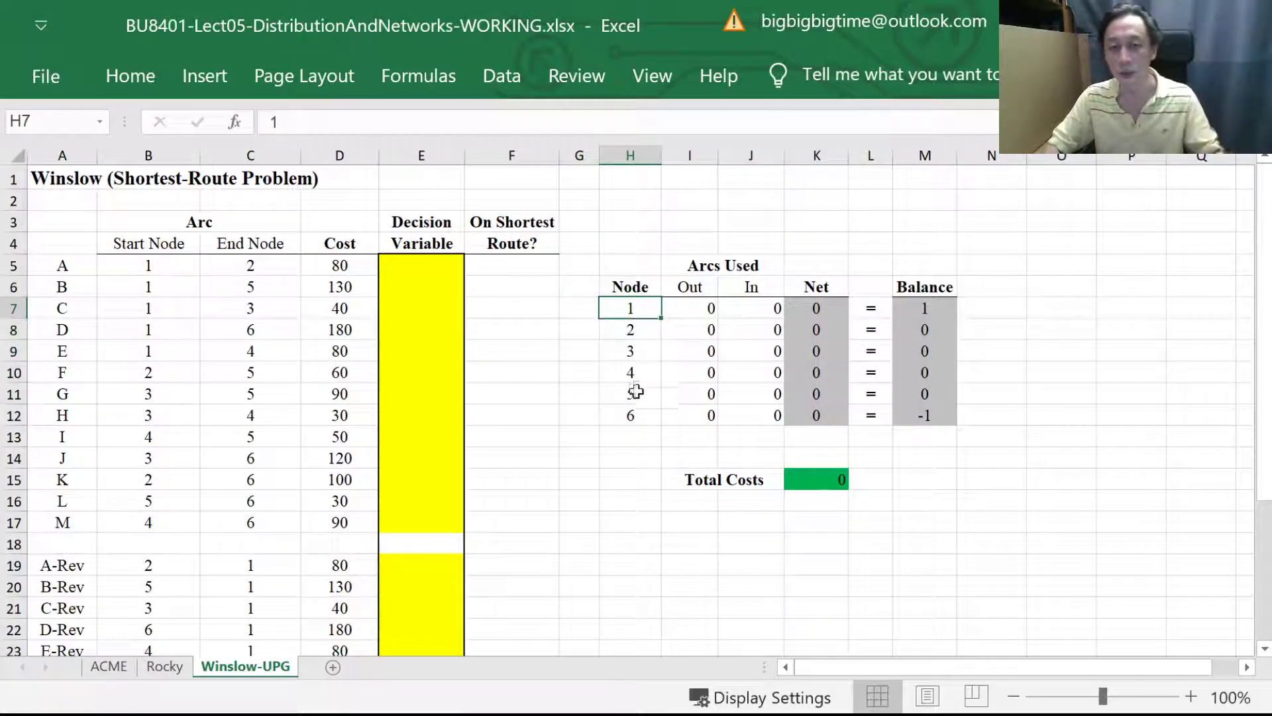
left_click(632, 413)
Step: Inspect the SUMIF formulas for node 1's Out and In cells without changing them
left_click(699, 309)
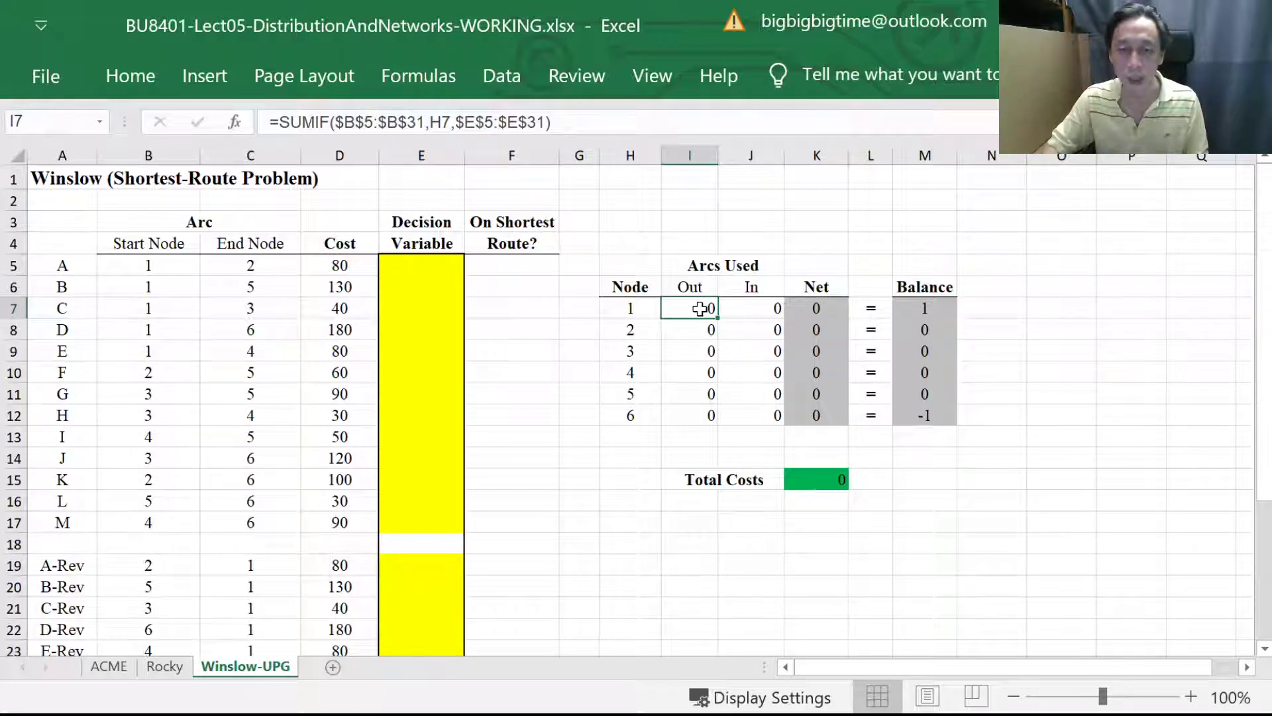
double_click(699, 309)
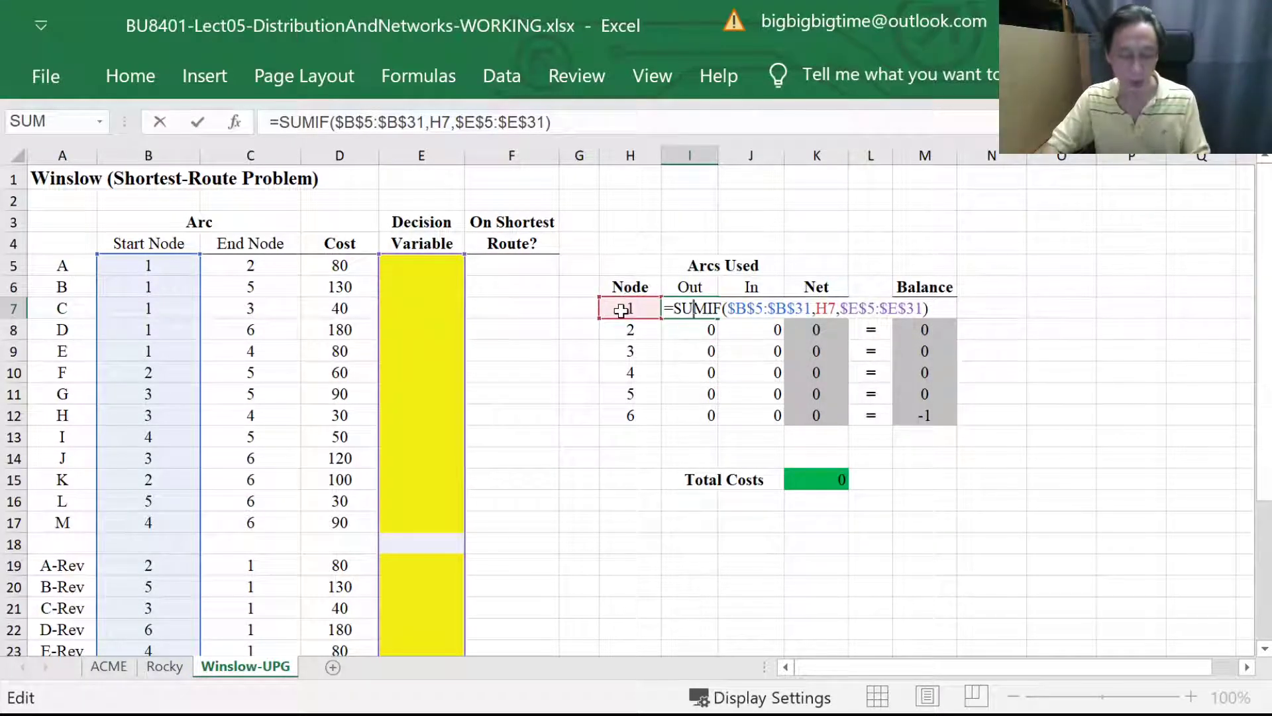
key("Escape")
double_click(747, 309)
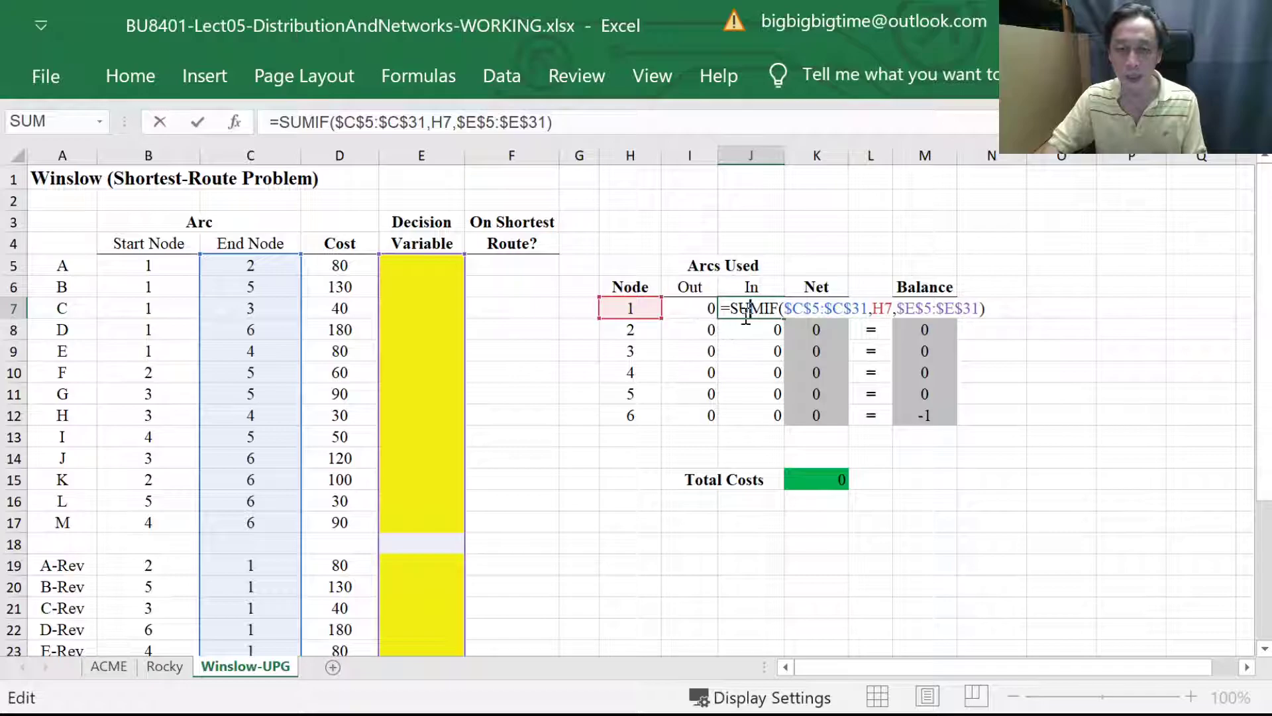
key("Escape")
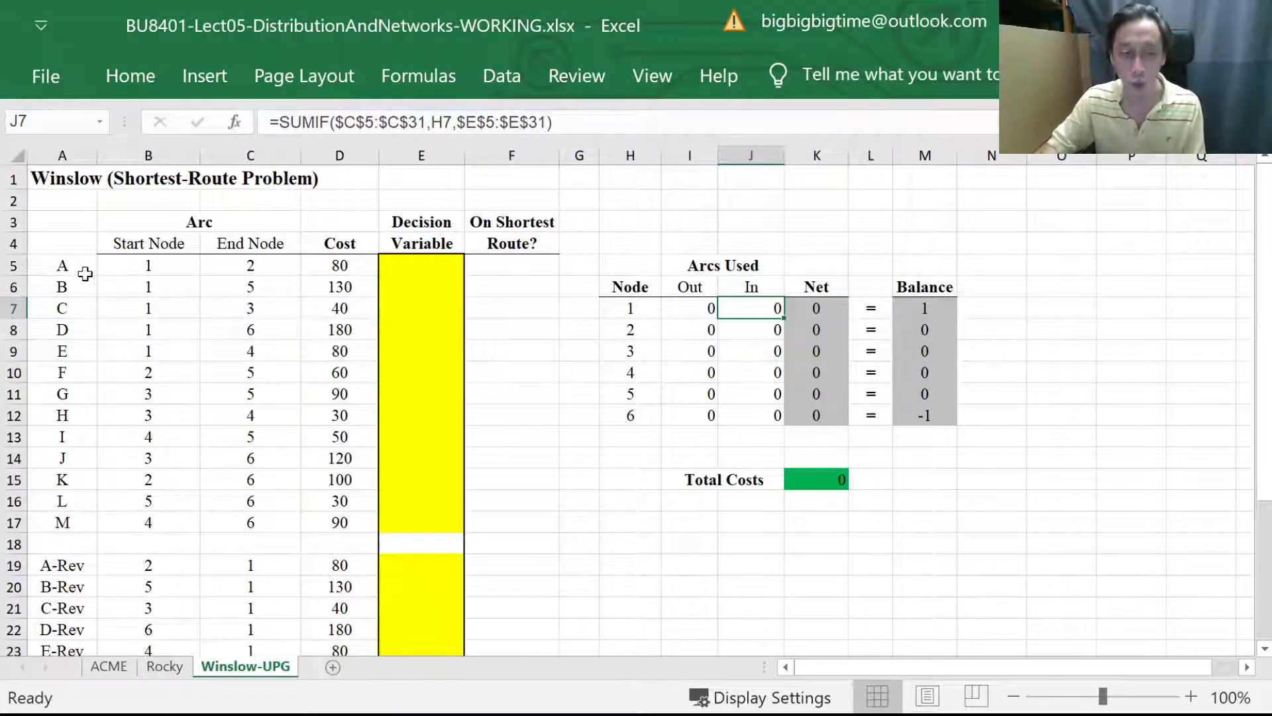
Step: Compare arc A's start and end nodes with the entries for nodes 1 and 2 in the Arcs Used table
double_click(140, 265)
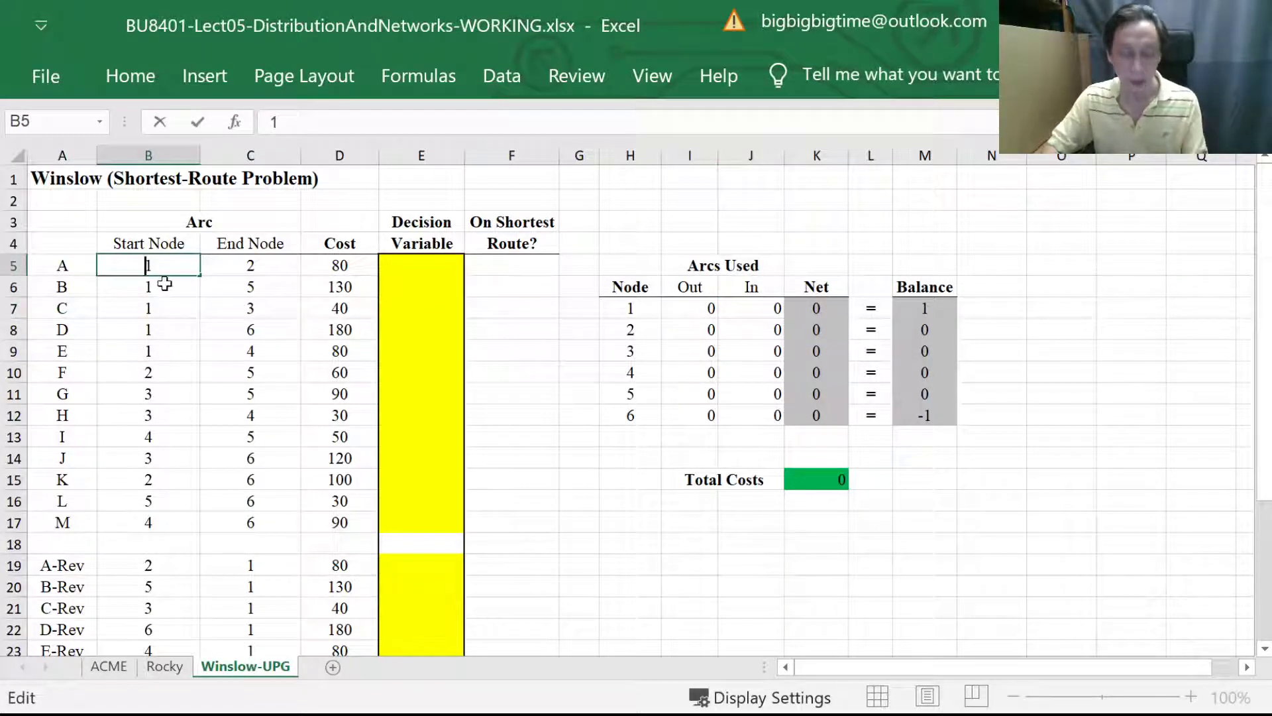
key("Escape")
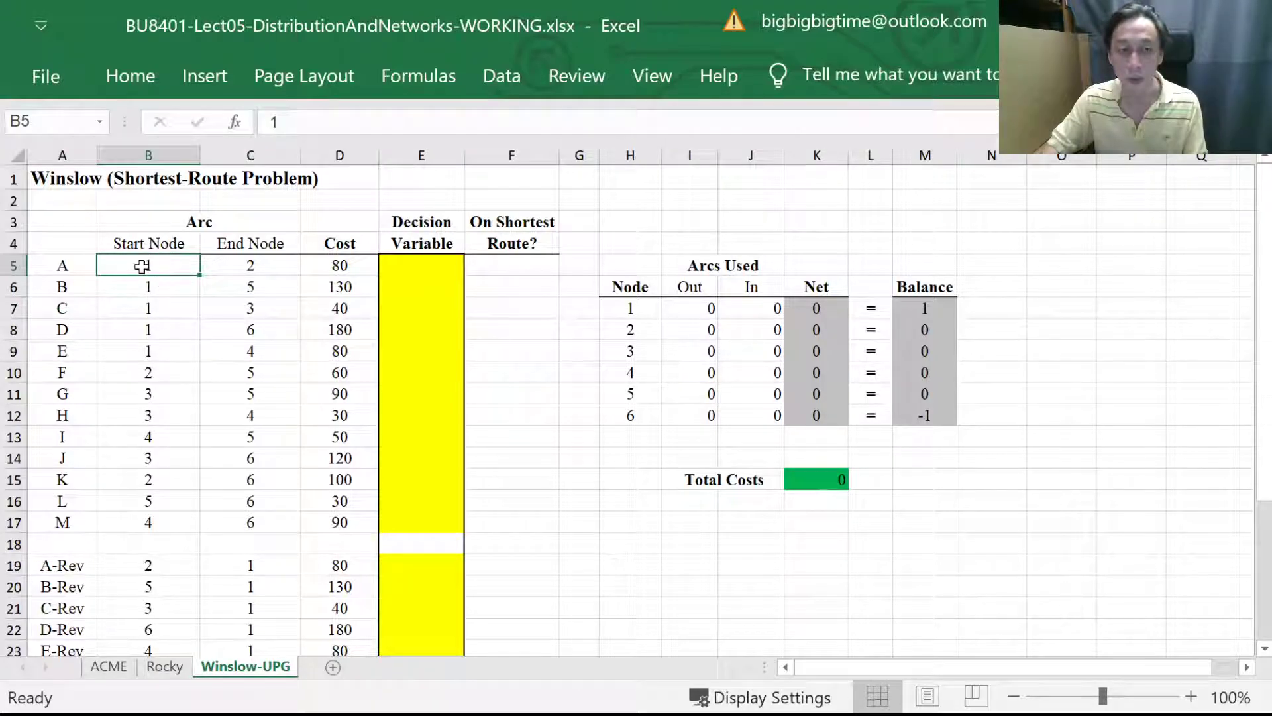
left_click(632, 310)
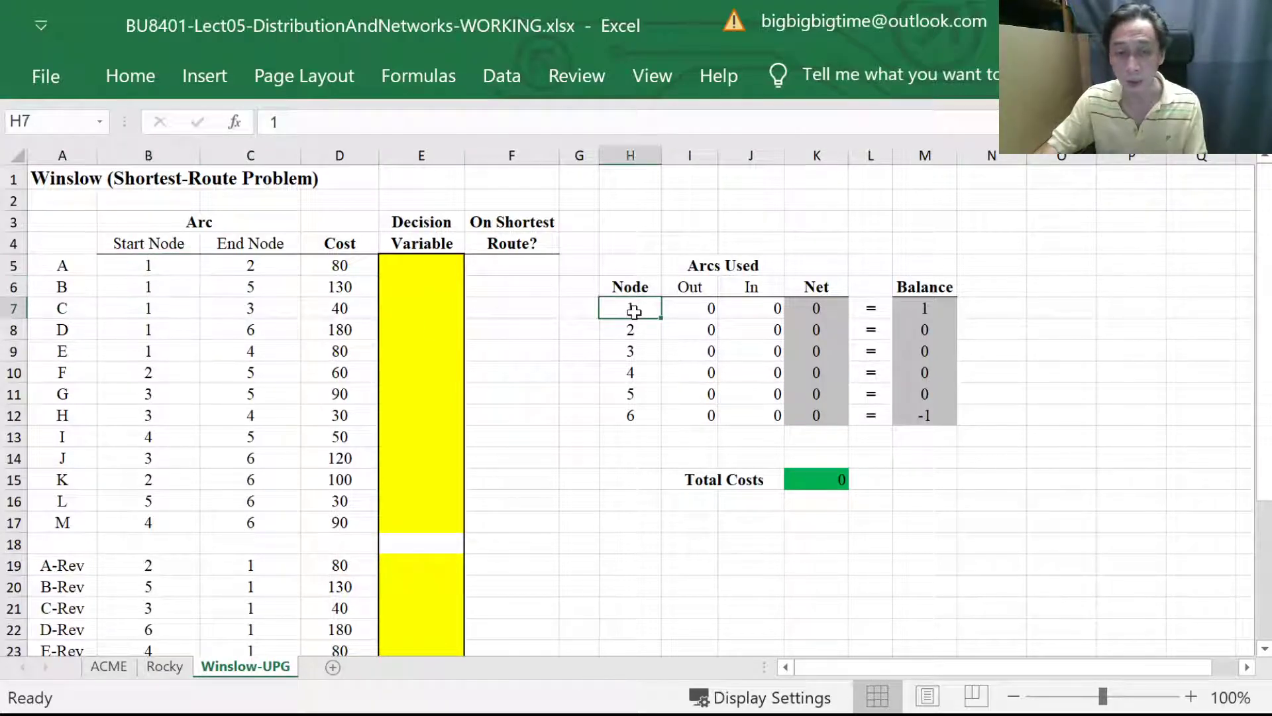
left_click(239, 266)
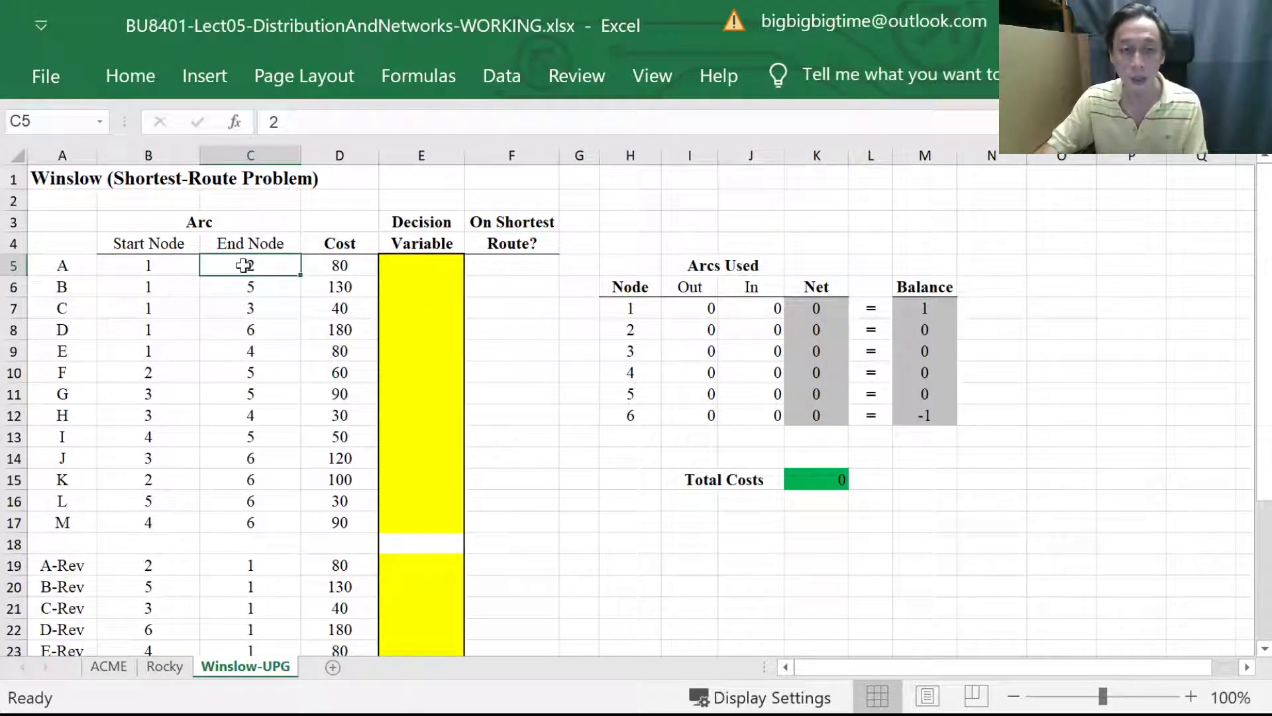
left_click(637, 332)
left_click(145, 289)
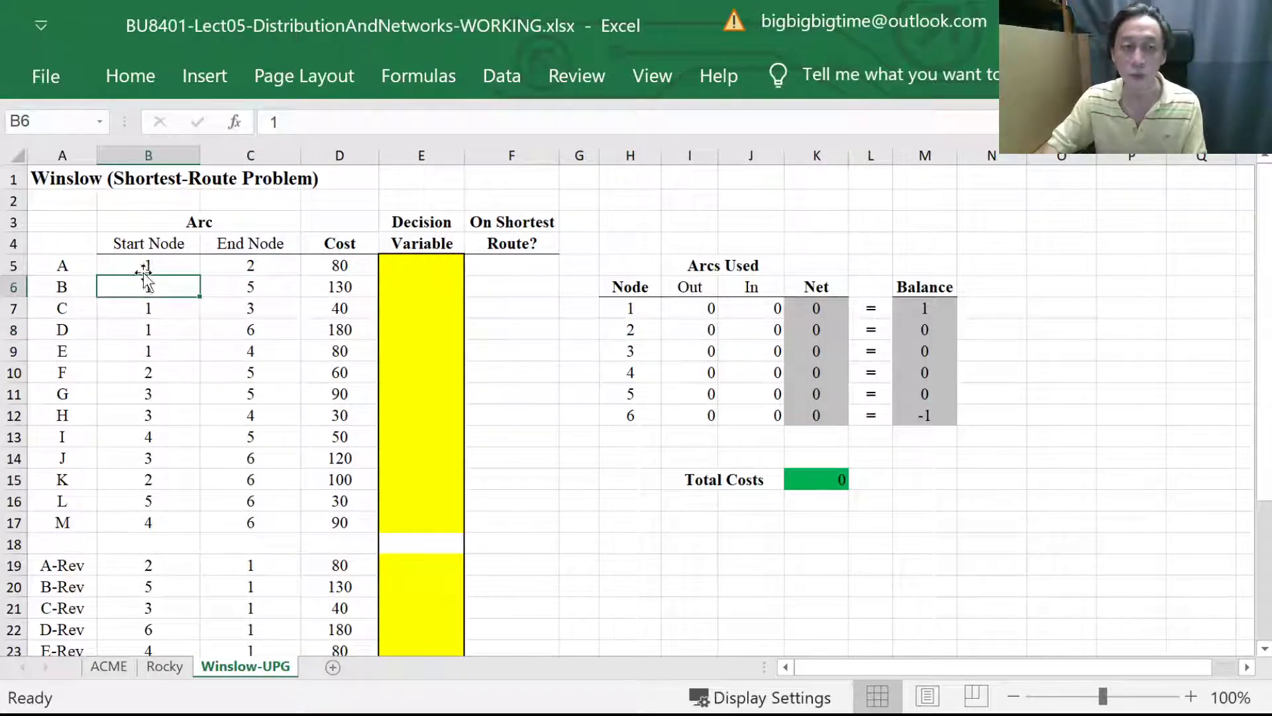
left_click(147, 265)
left_click(250, 267)
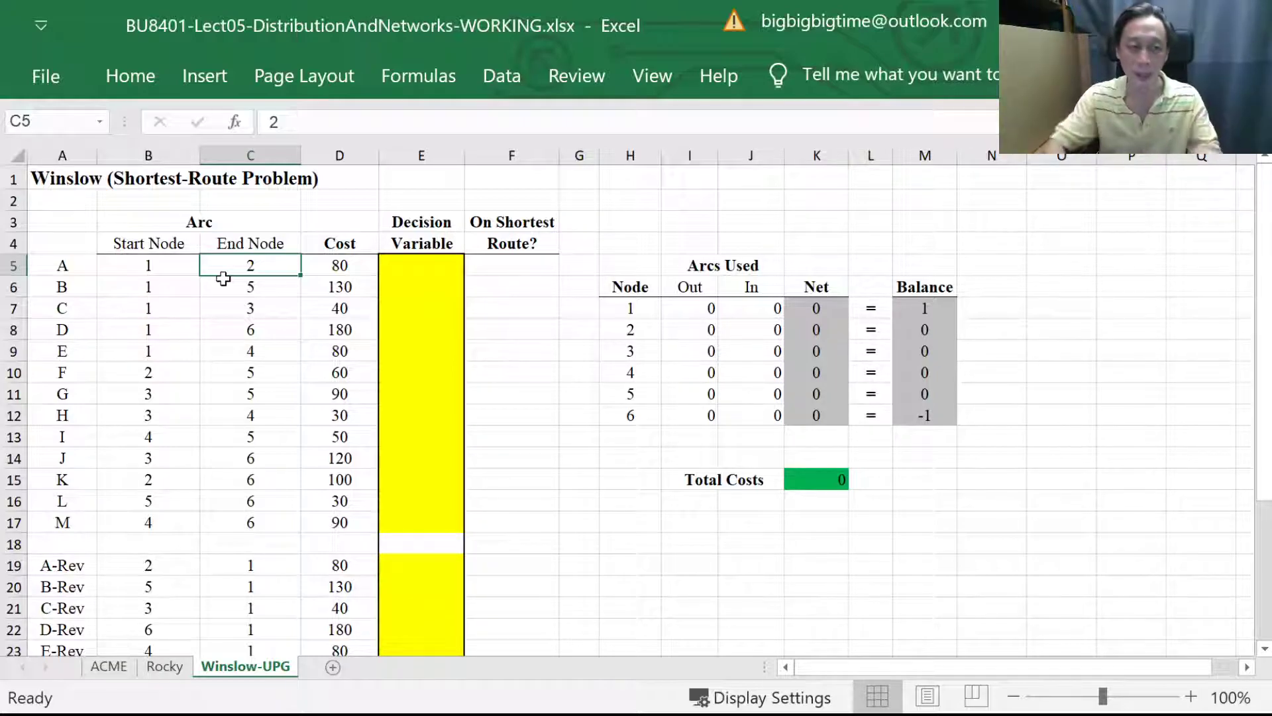
Step: Examine the start and end nodes of arcs A through D in the arc list
left_click(68, 269)
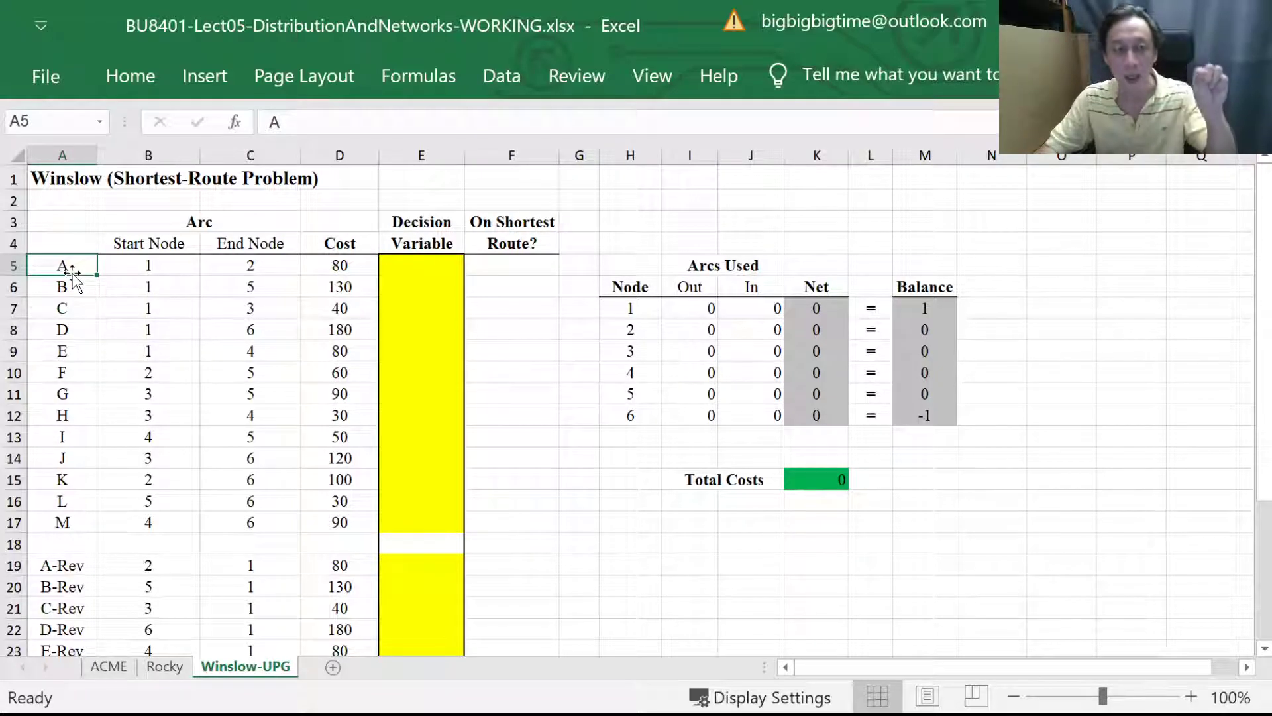
left_click(141, 268)
left_click(260, 266)
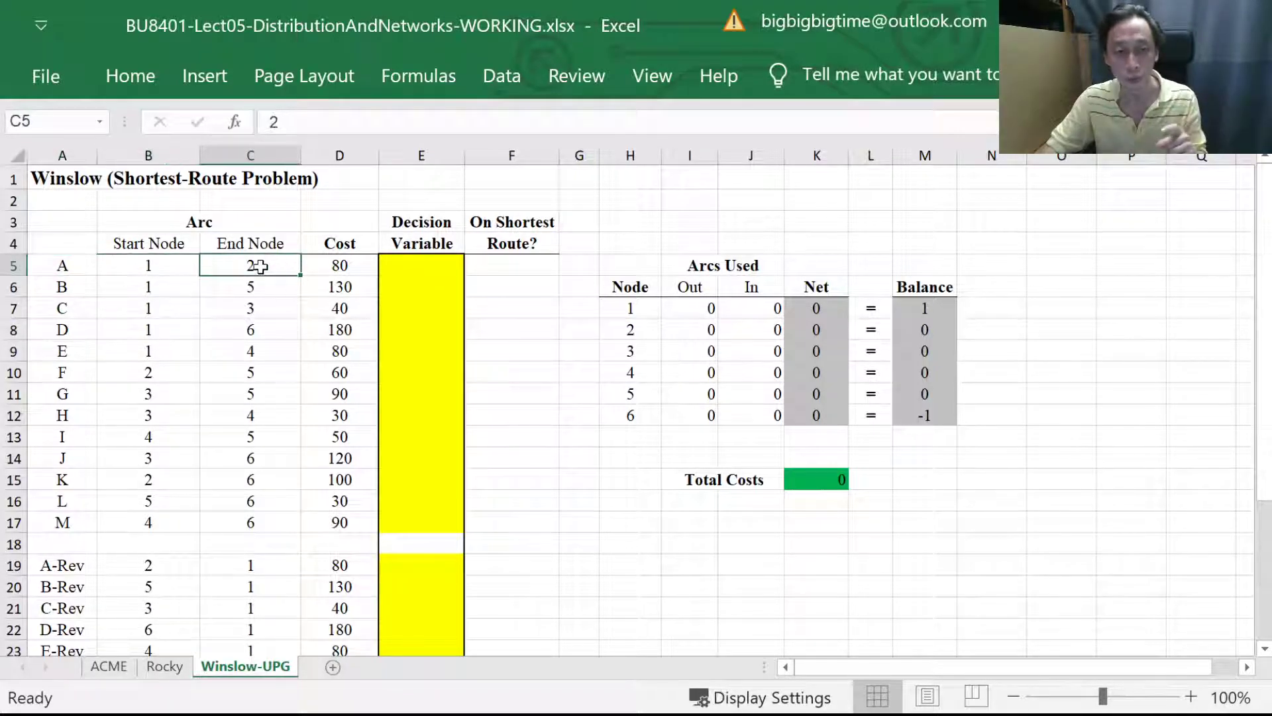
left_click(79, 287)
left_click(162, 286)
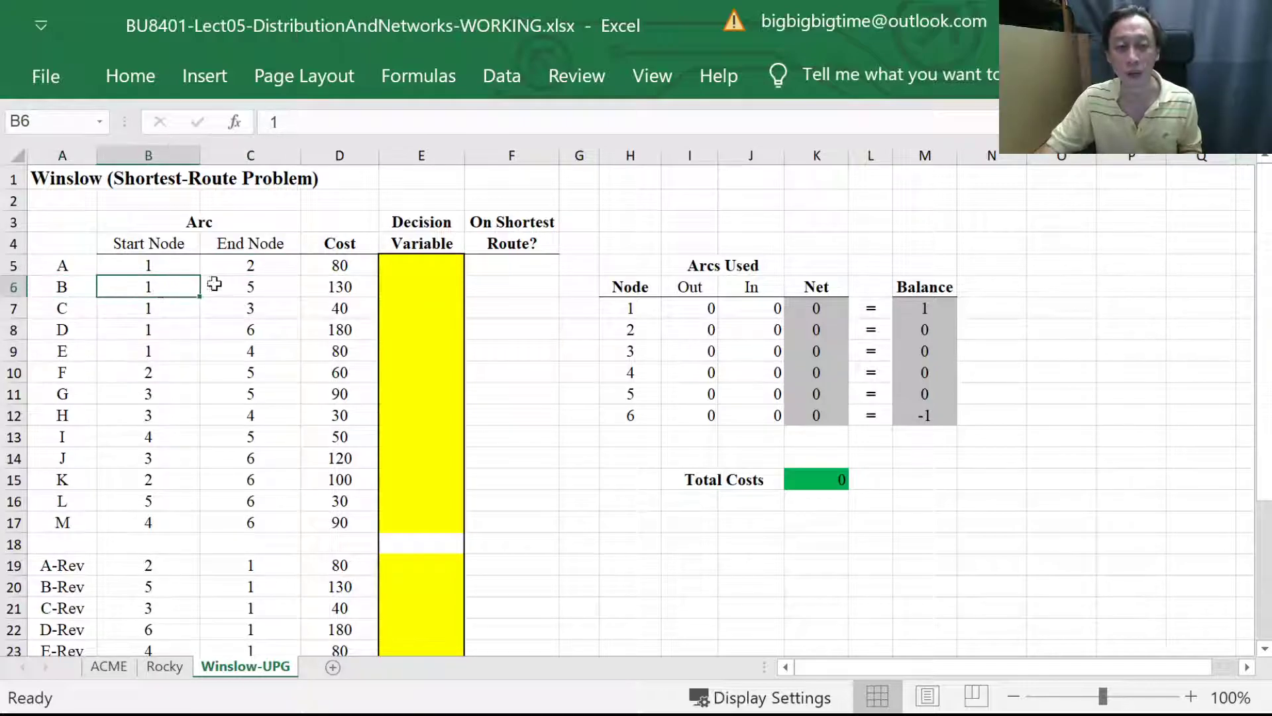
left_click(235, 284)
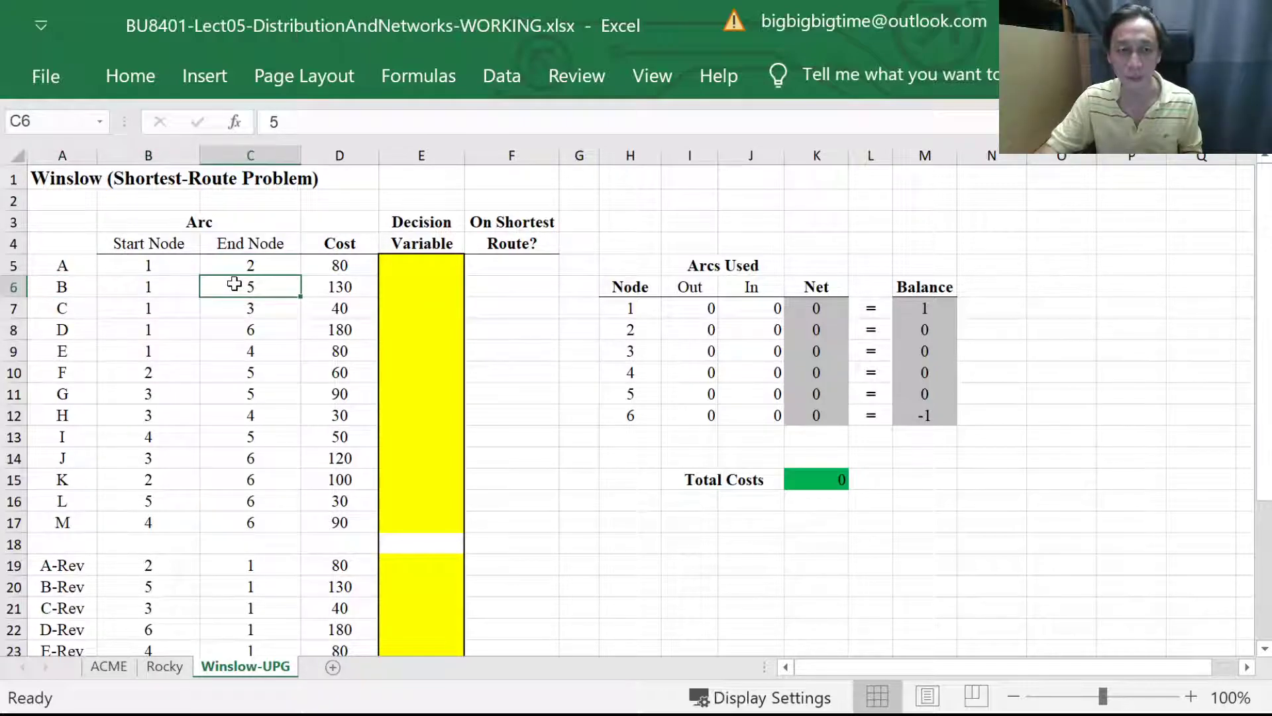
left_click(179, 305)
key("Right")
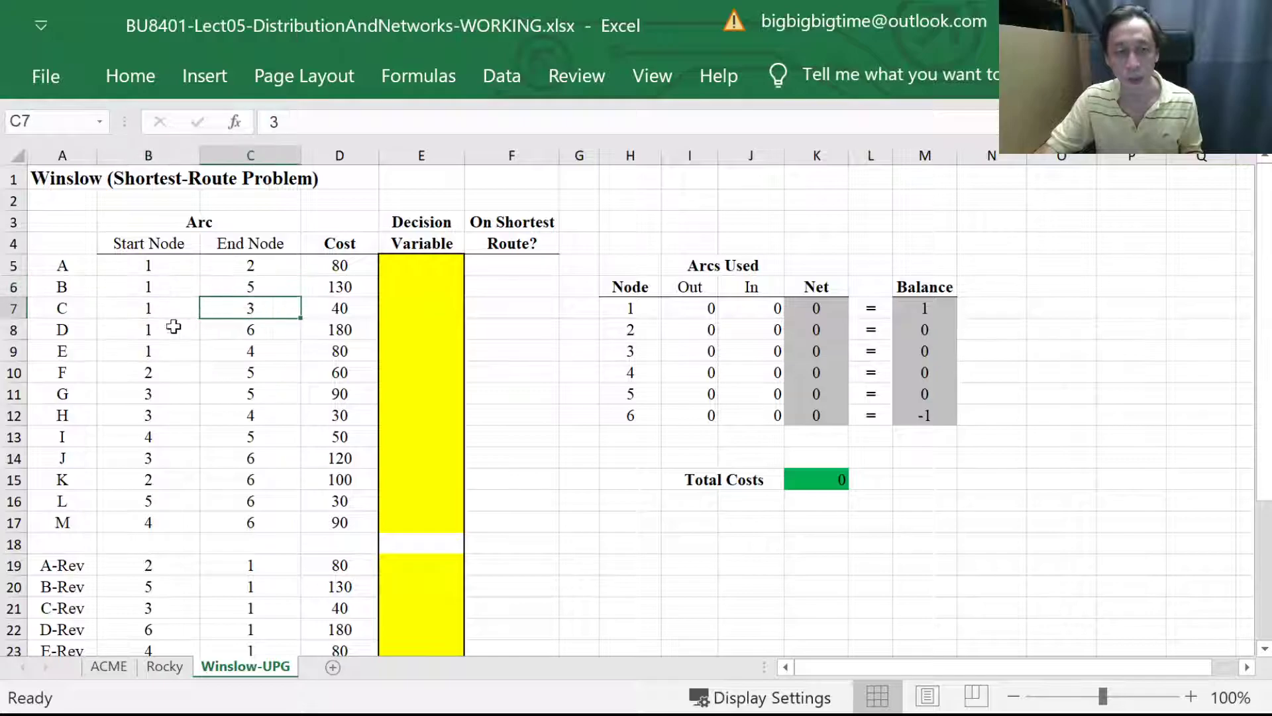
left_click(222, 329)
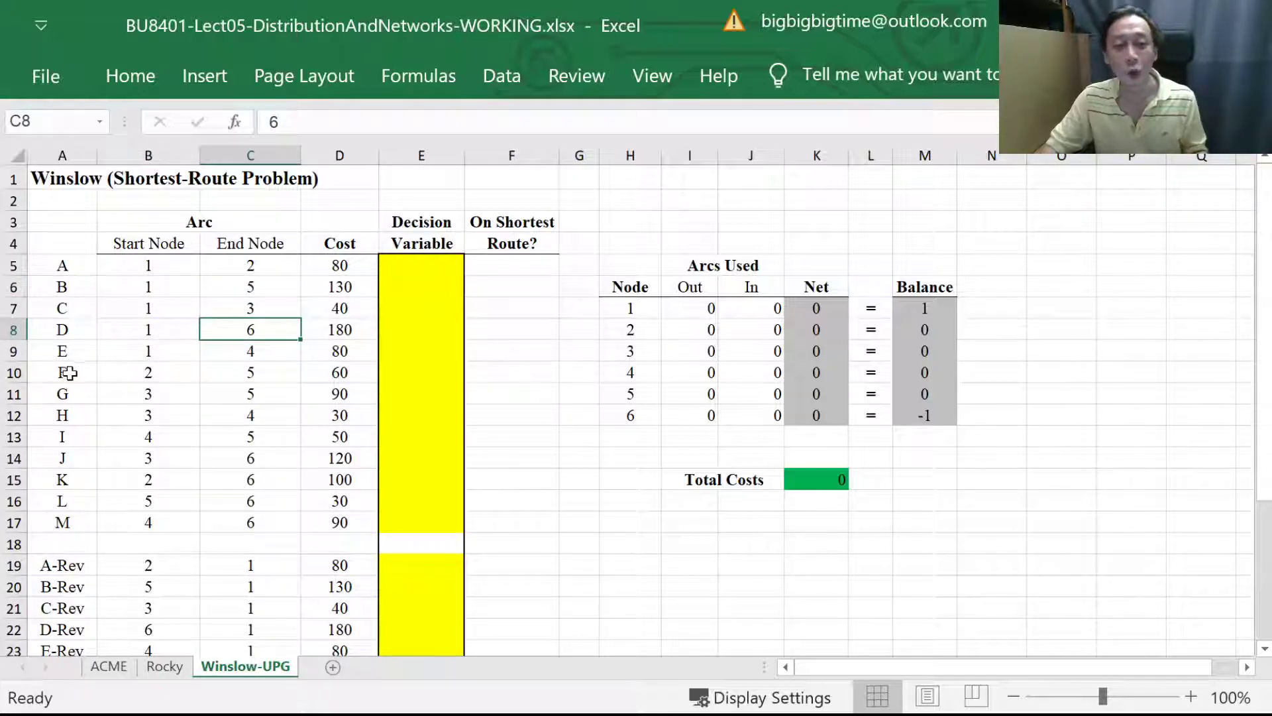
Step: Examine the start and end nodes of arcs J through M in the arc list
left_click(143, 459)
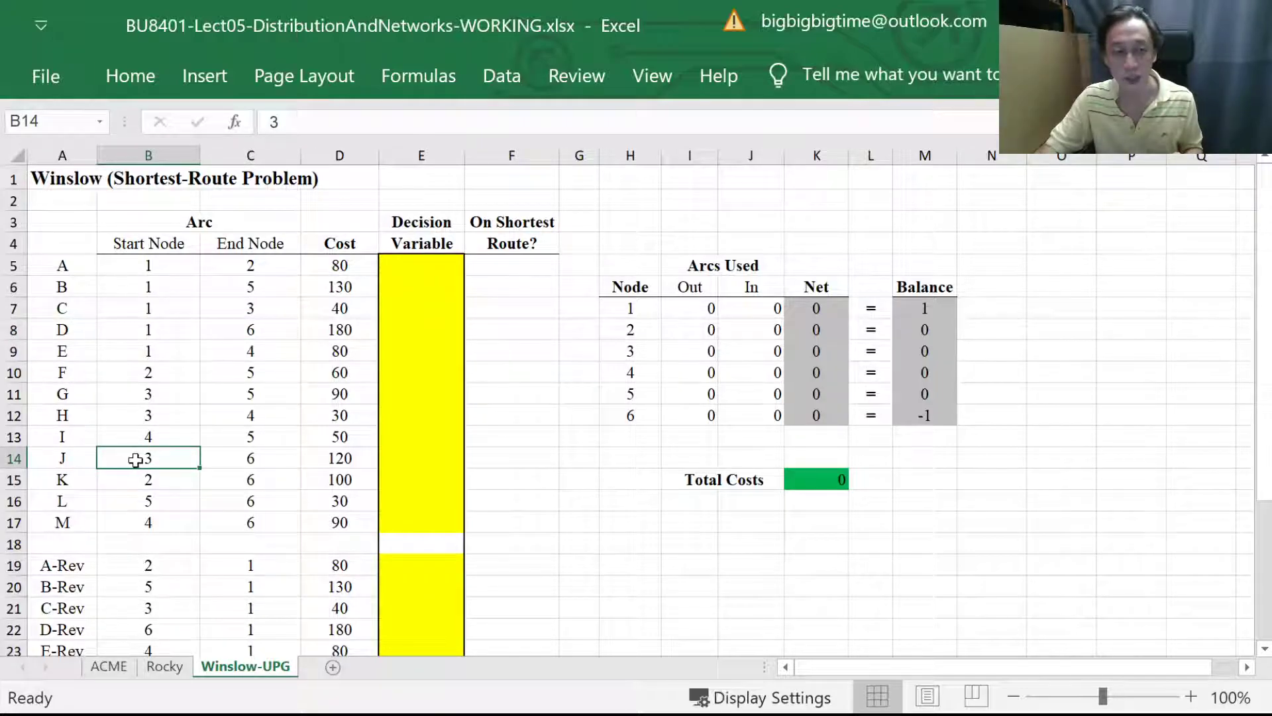
left_click(227, 458)
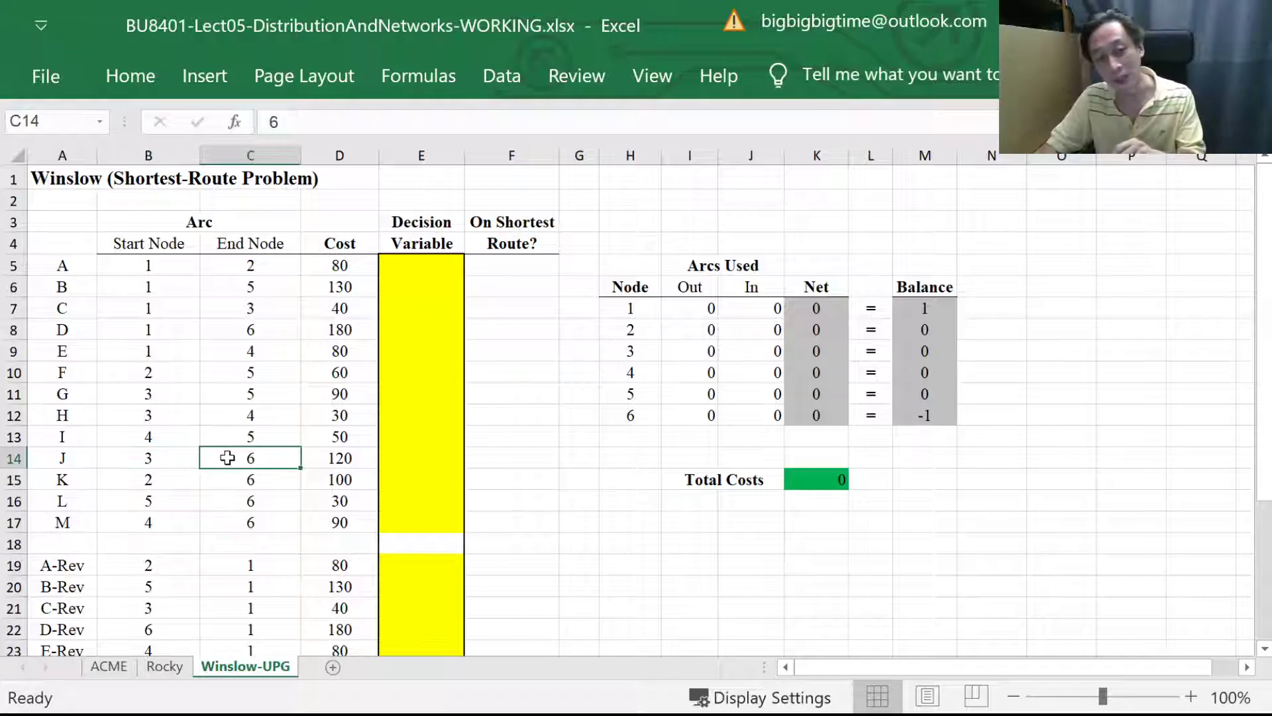
left_click(177, 478)
left_click(222, 475)
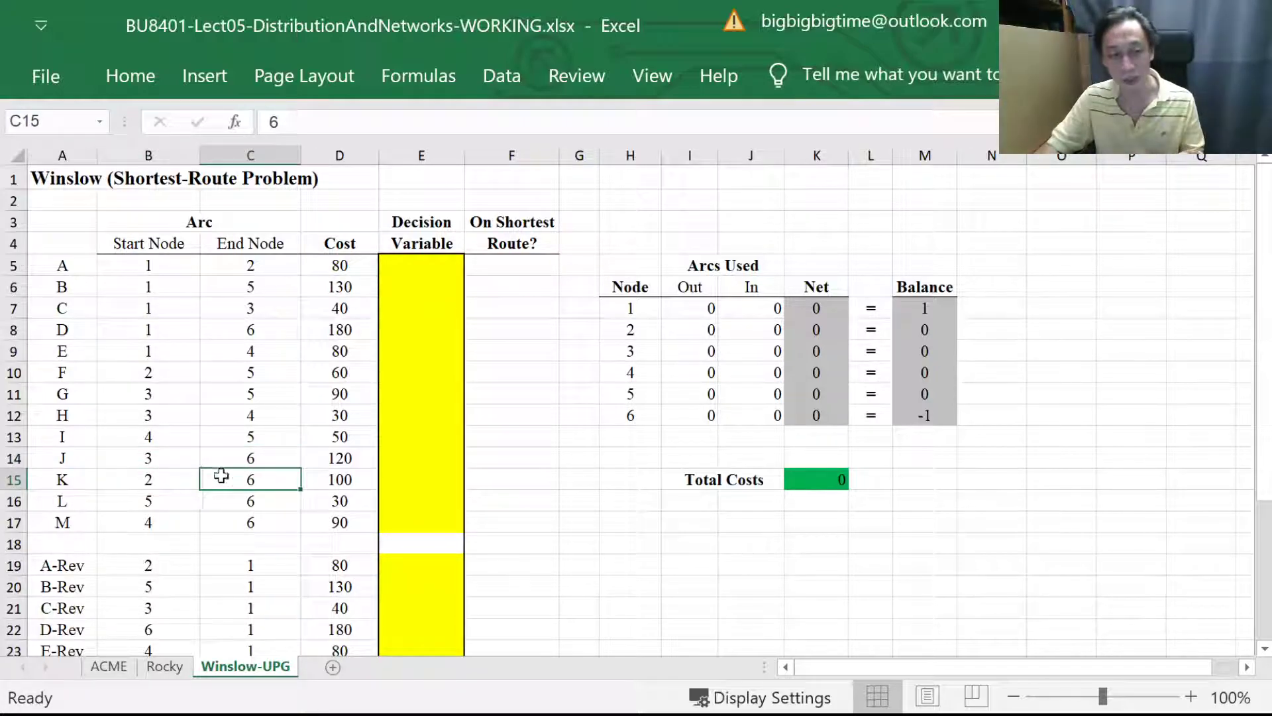
left_click(159, 501)
left_click(211, 502)
left_click(178, 521)
left_click(212, 523)
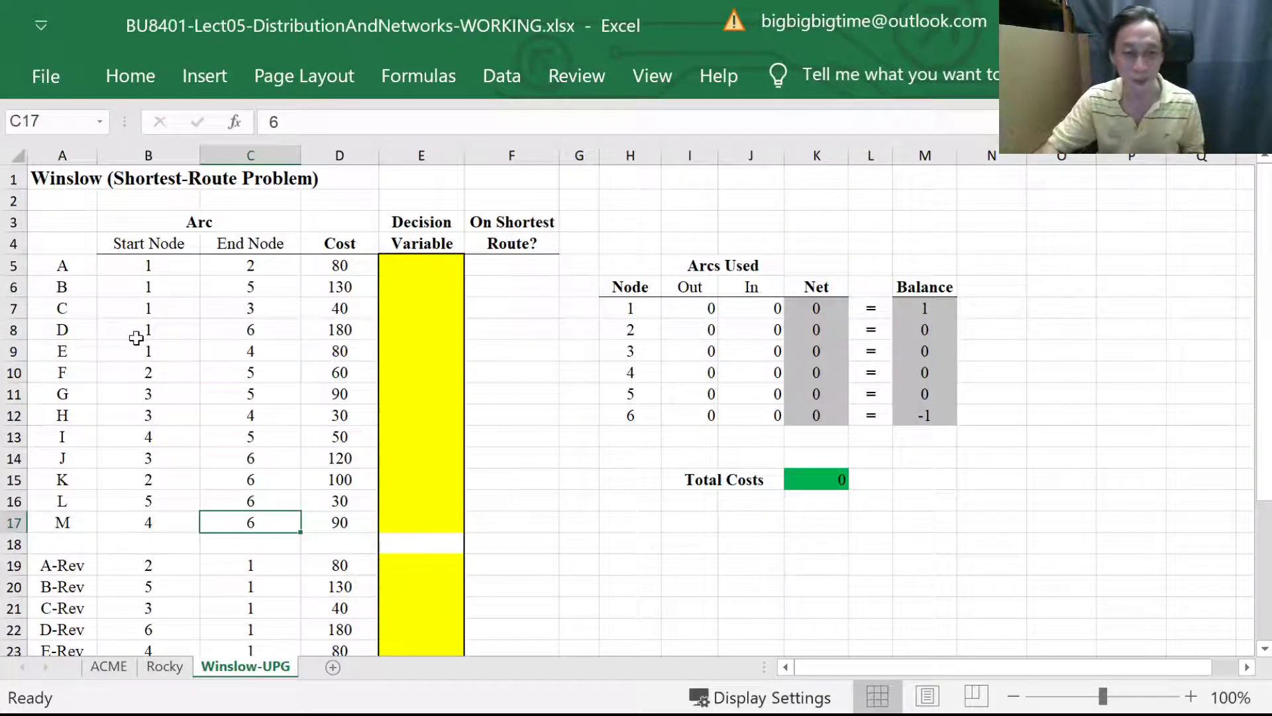
Step: Examine arc G's label and its start and end nodes in row 11
left_click(147, 393)
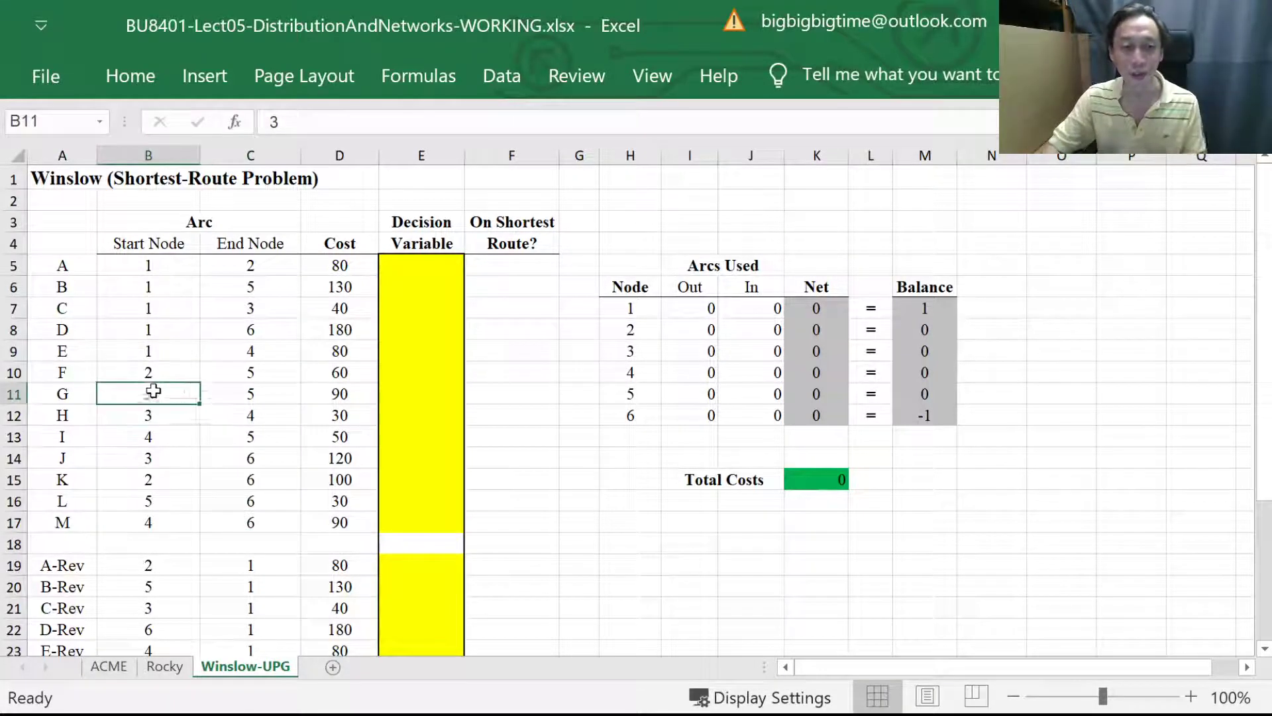
left_click(233, 403)
left_click(61, 397)
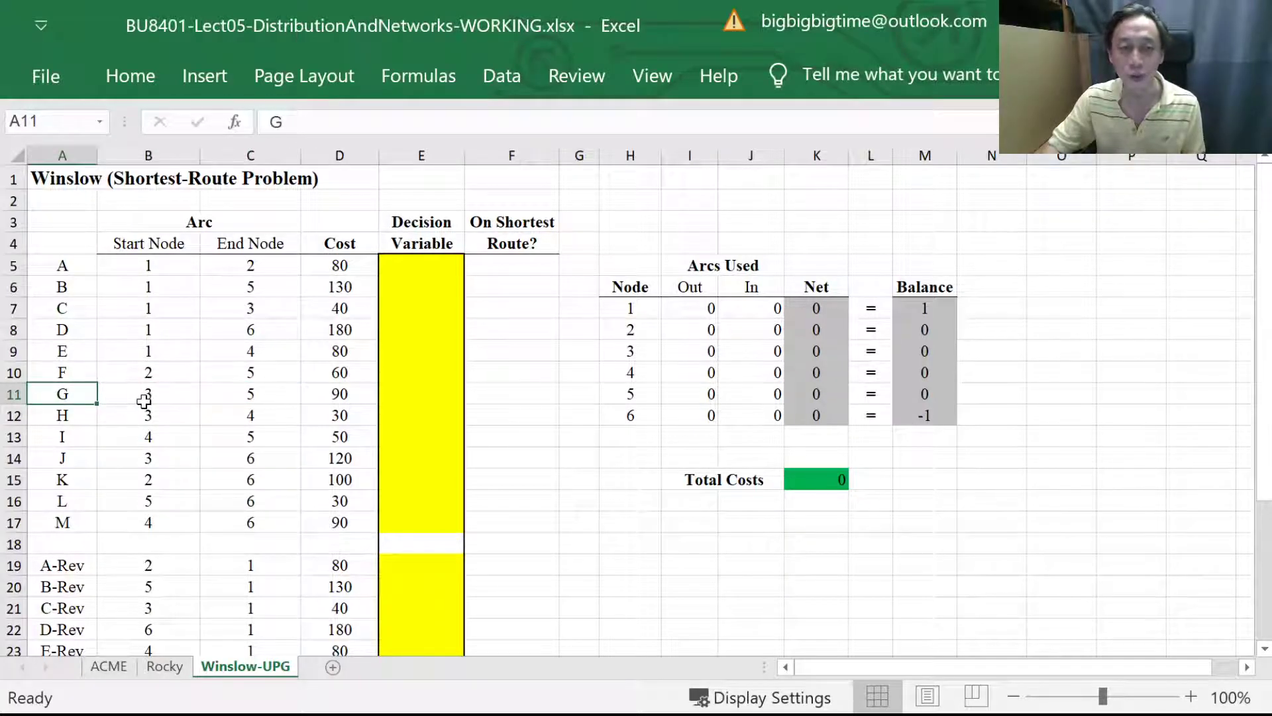
left_click_drag(145, 401, 229, 399)
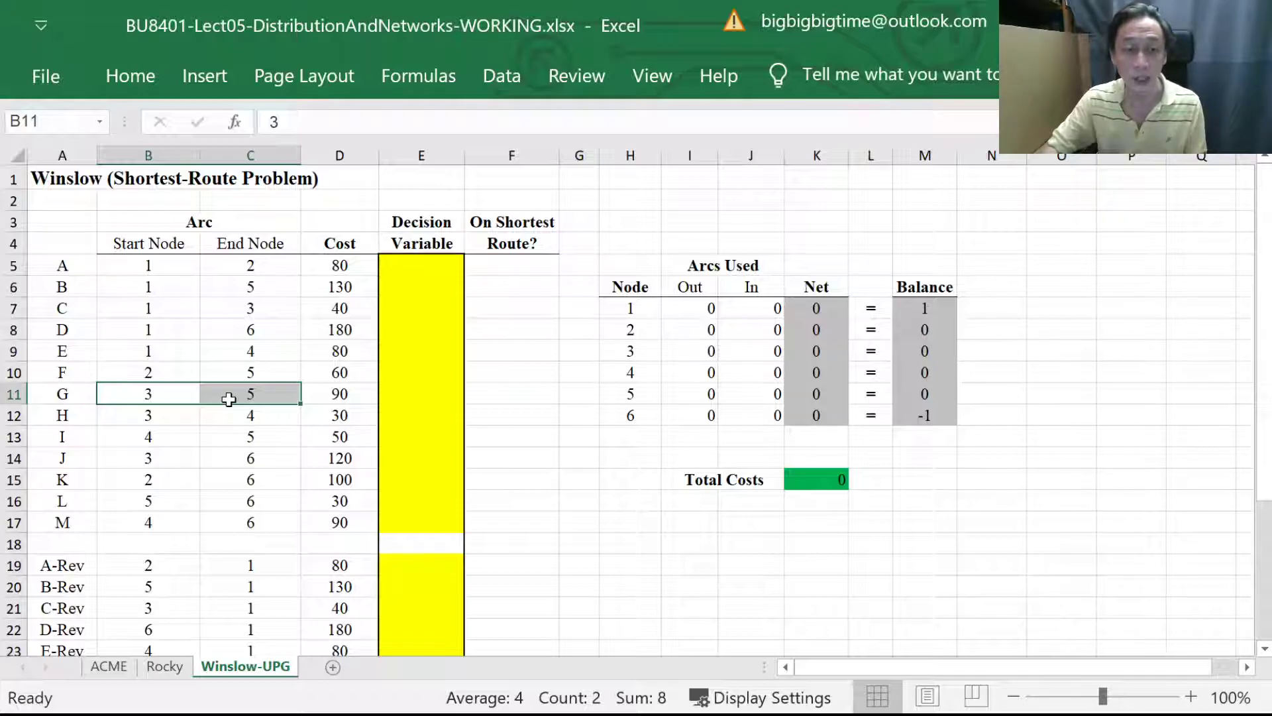
Step: Inspect the label, start node and end node formulas of the reverse arc G-Rev in row 25
scroll(228, 398, "down", 3)
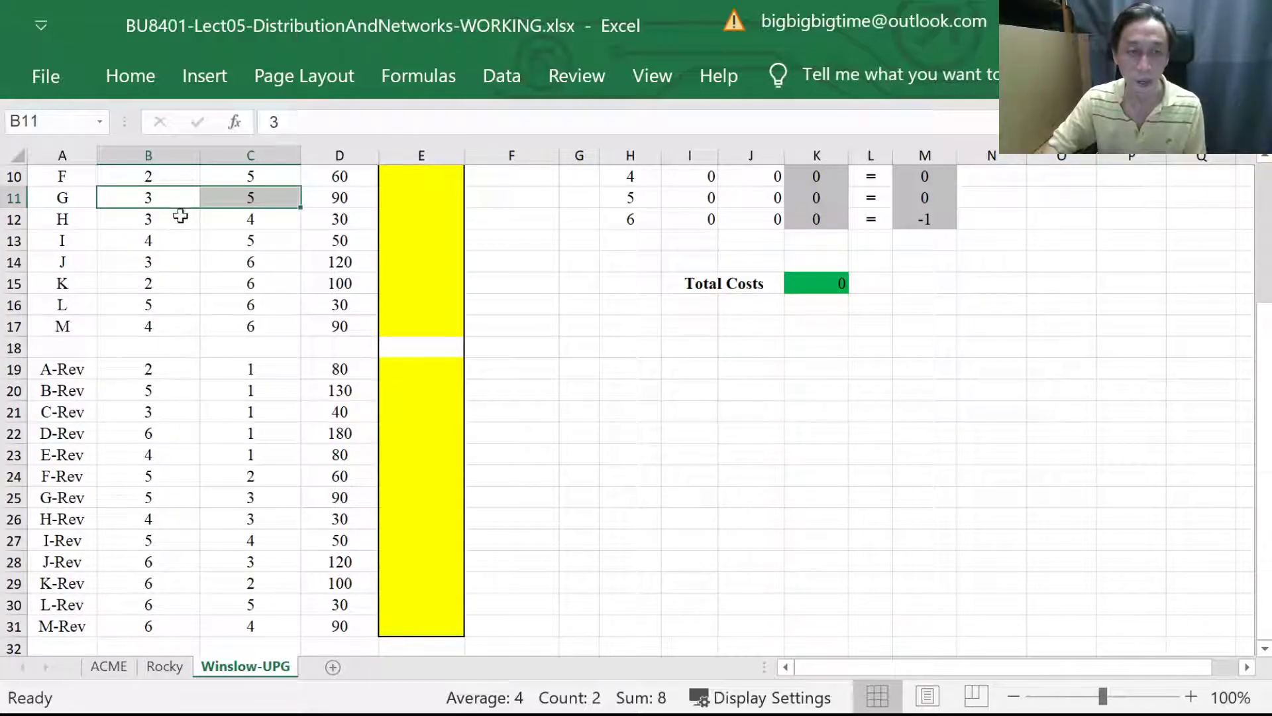
left_click(63, 498)
left_click(137, 495)
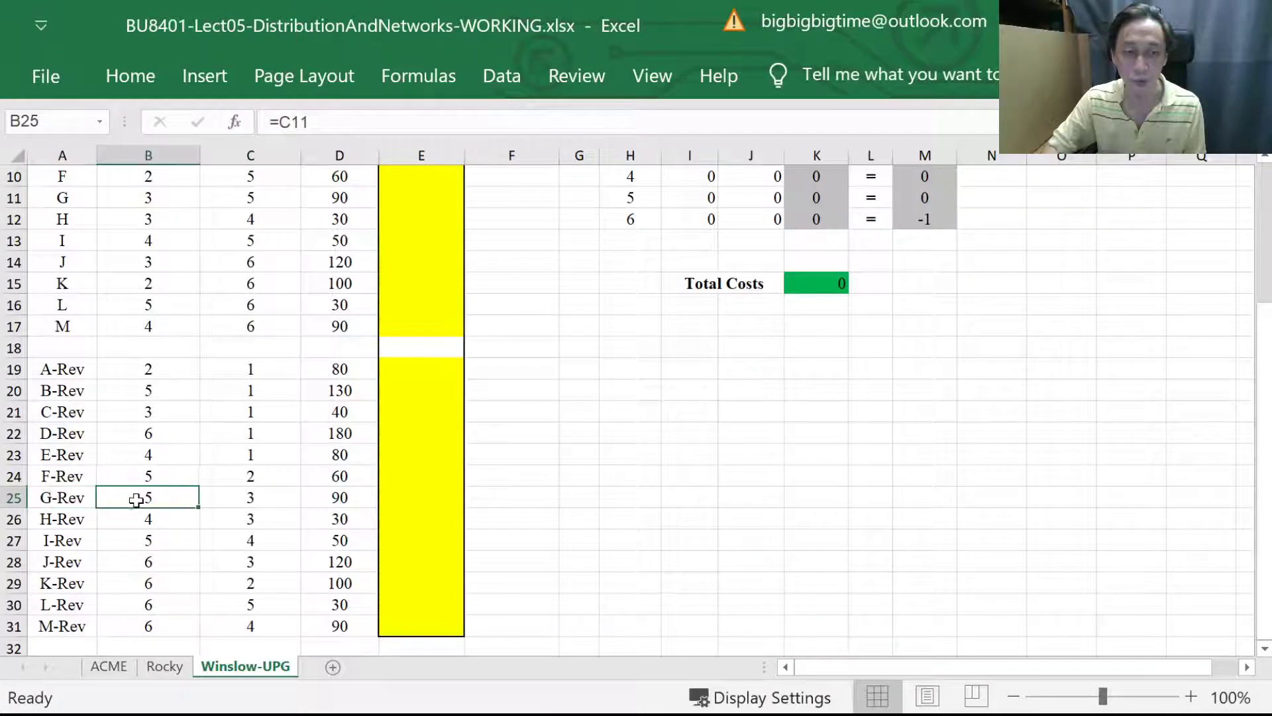
left_click(257, 495)
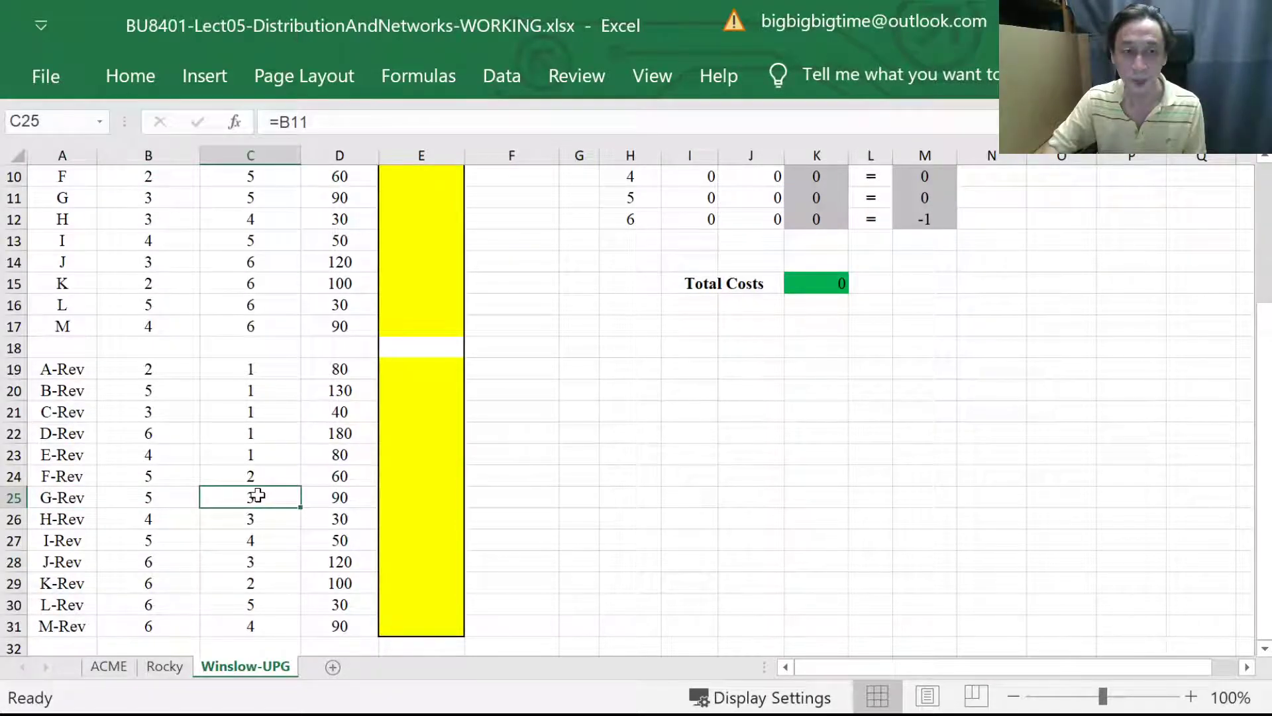
left_click(93, 494)
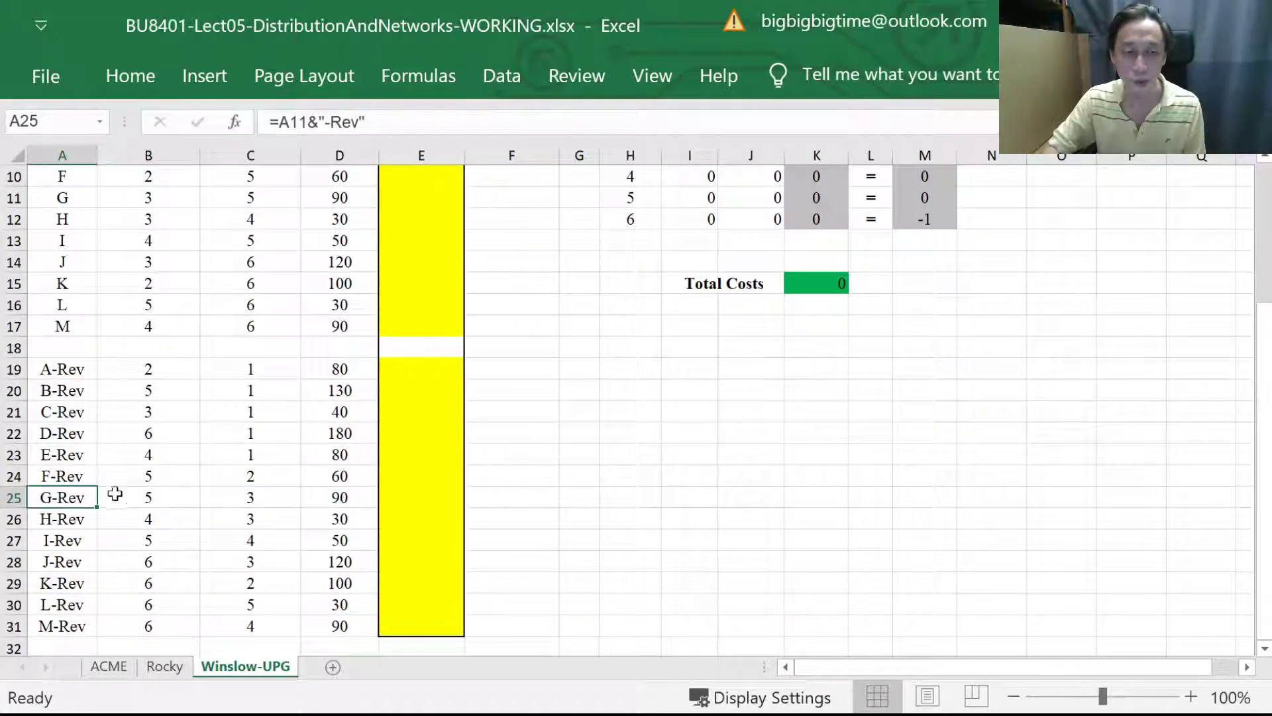
left_click(166, 496)
left_click(244, 496)
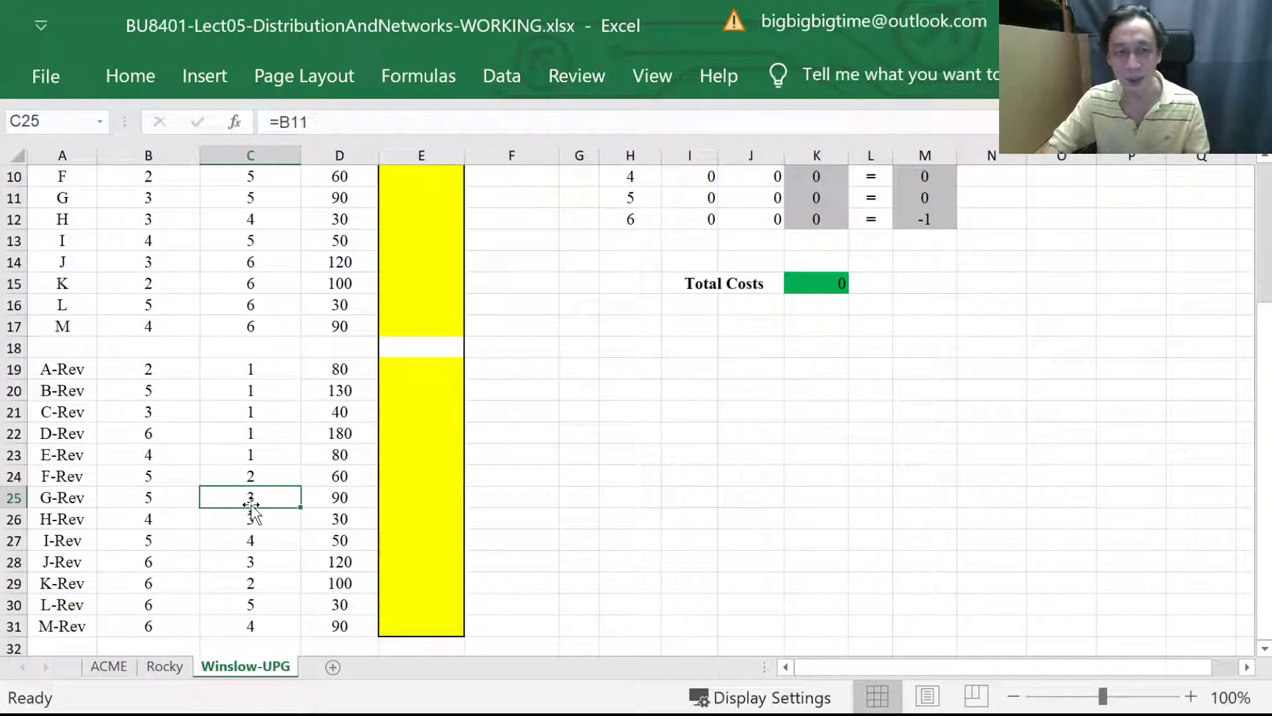
scroll(252, 509, "up", 3)
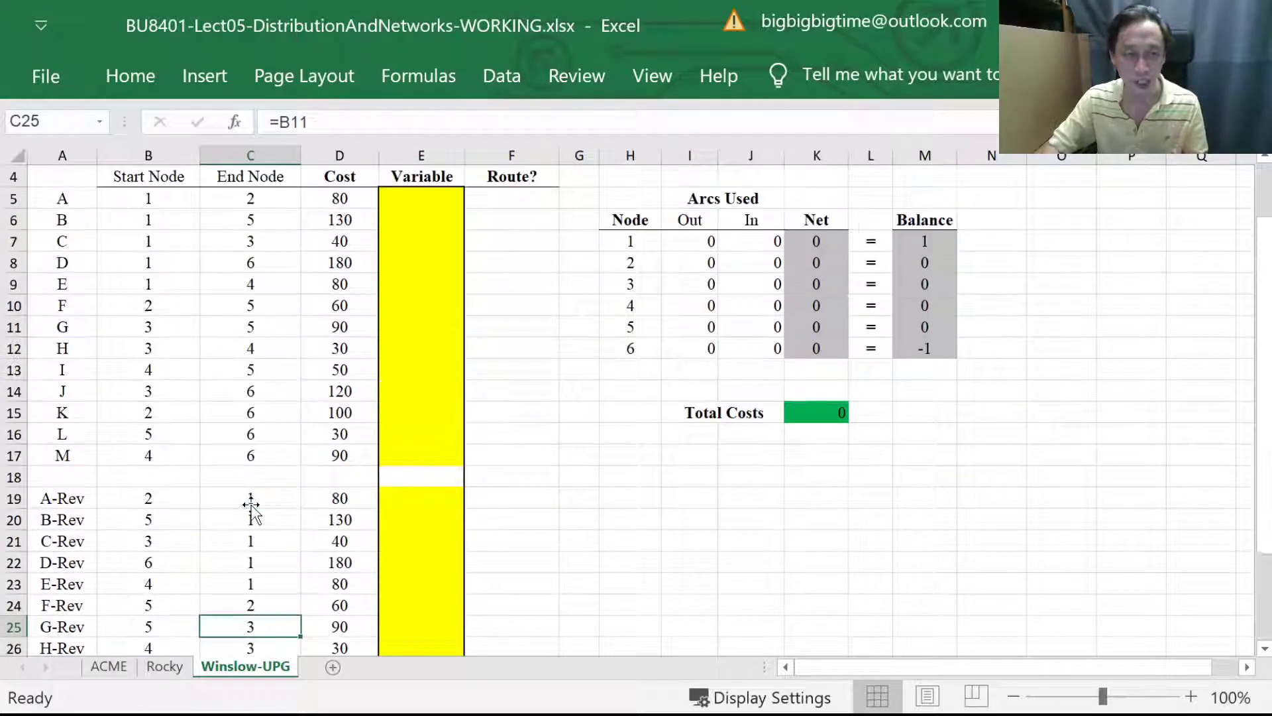
Step: Highlight the labels of arcs A through M in A5:A17, and their start and end nodes in B5:C17
scroll(251, 509, "down", 1)
left_click_drag(61, 199, 72, 451)
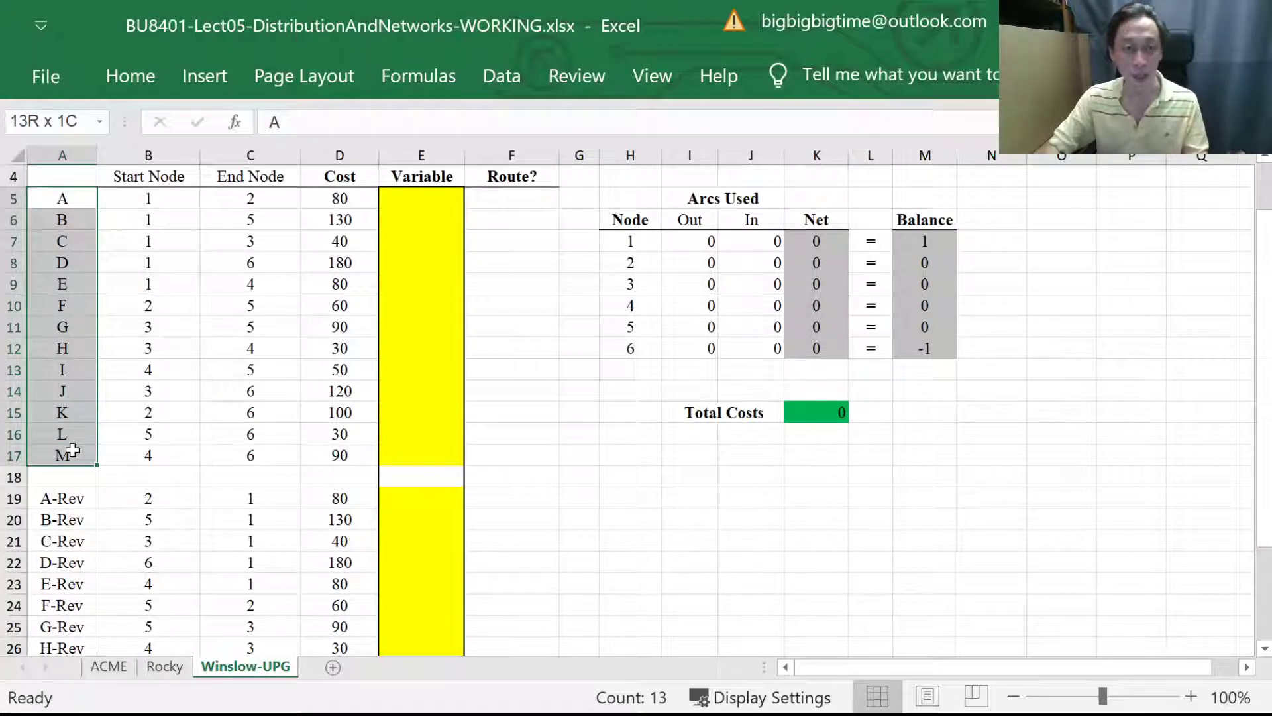
left_click_drag(132, 202, 238, 458)
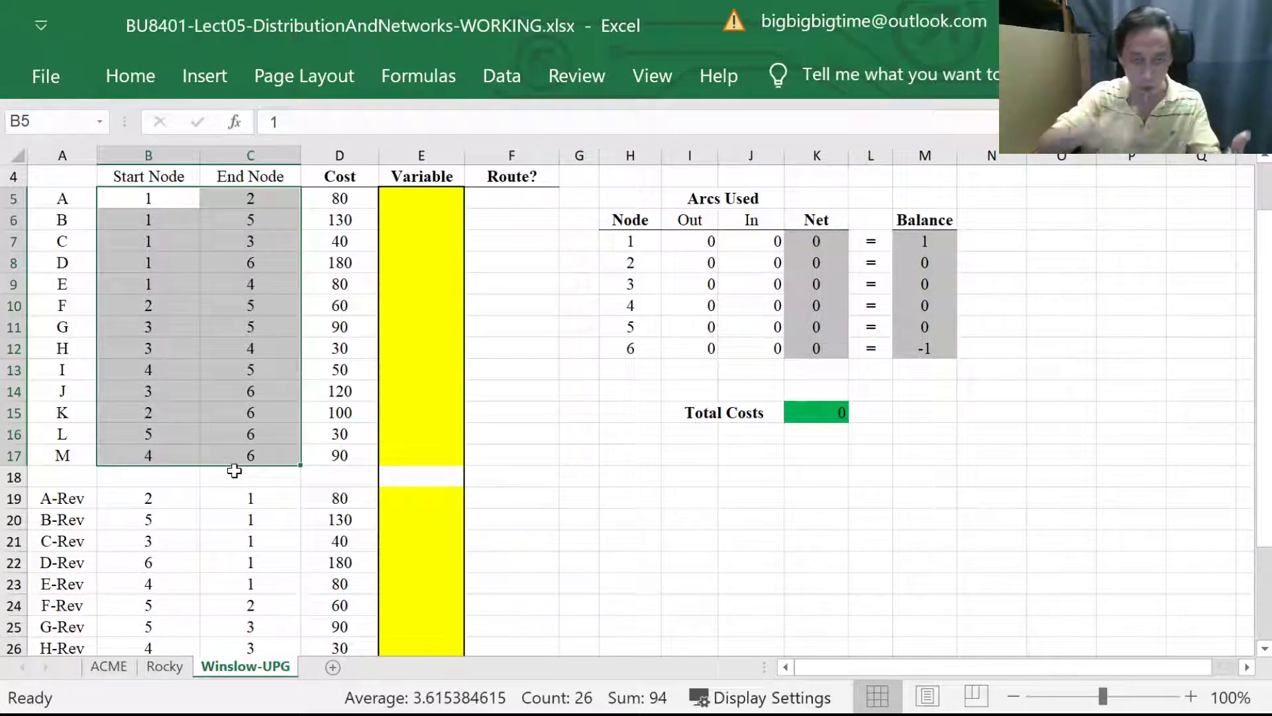
Step: Examine the costs of the forward arcs in the Cost column, from arc A to arc M
left_click(346, 199)
left_click(346, 220)
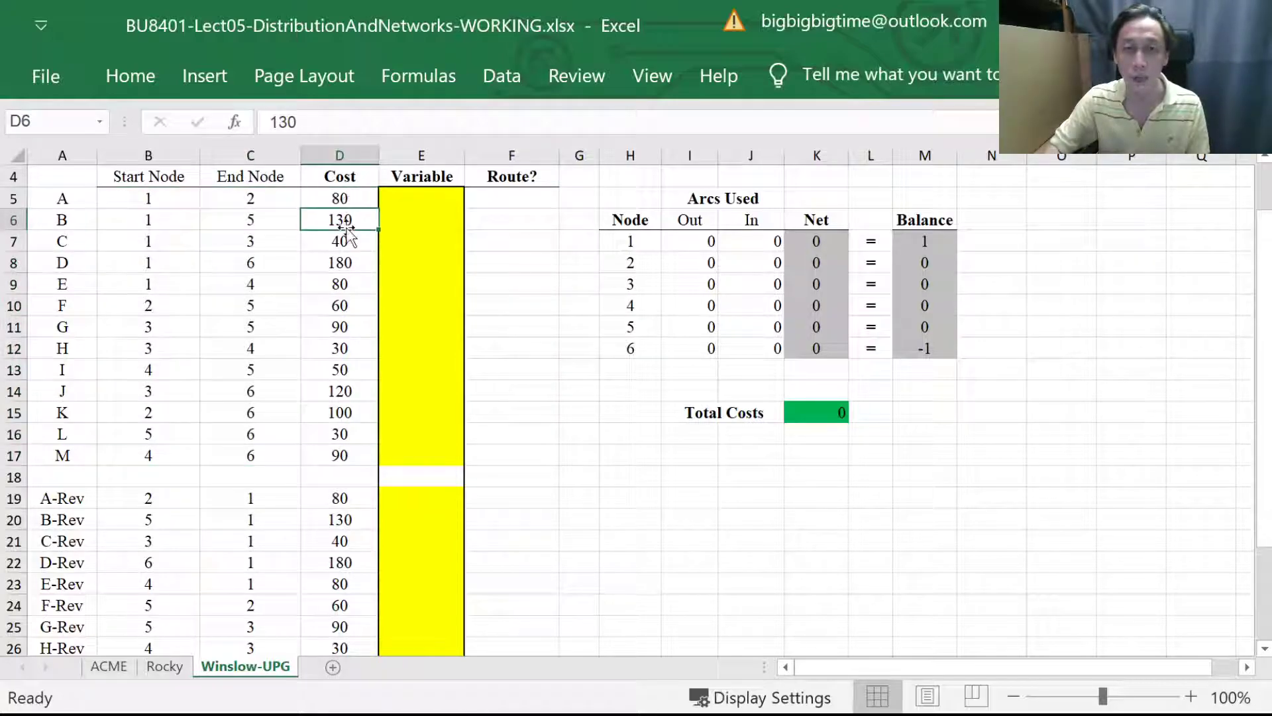
left_click(348, 265)
left_click(317, 298)
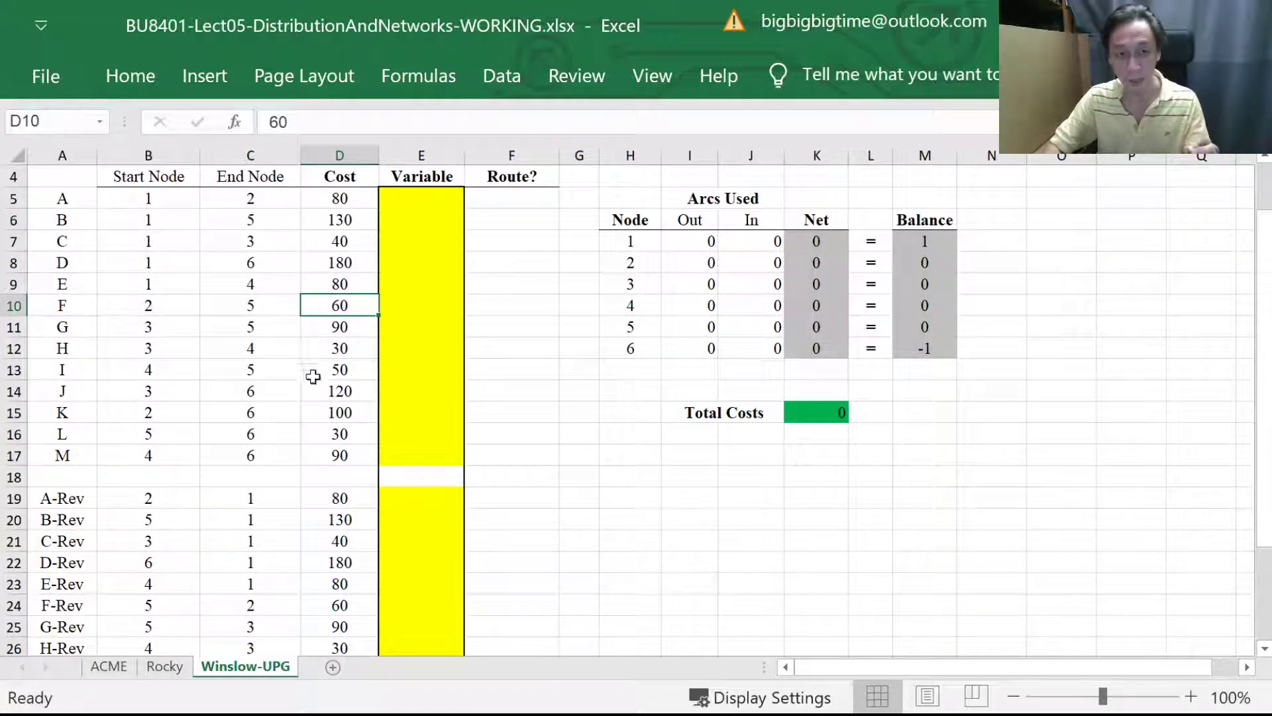
left_click(342, 455)
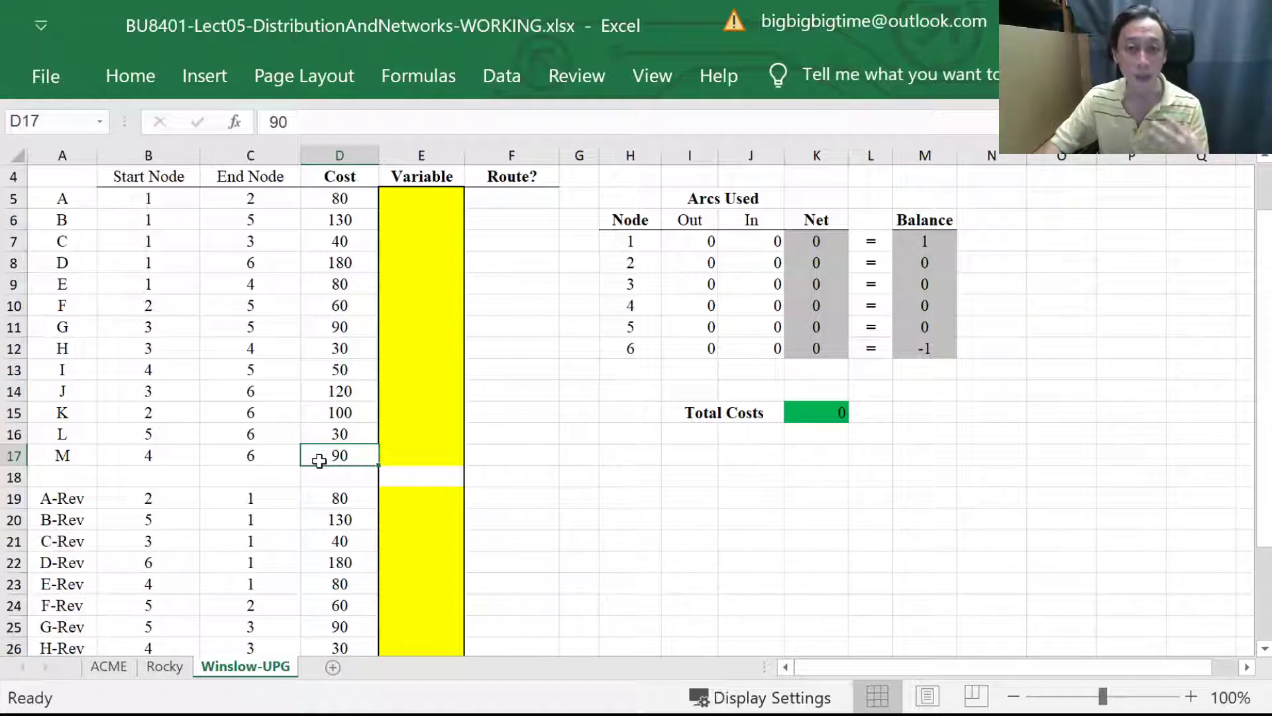
Step: Inspect the cost formulas of reverse arcs A-Rev, B-Rev and C-Rev in D19:D21, leaving them as they are
left_click(341, 498)
type("=D5")
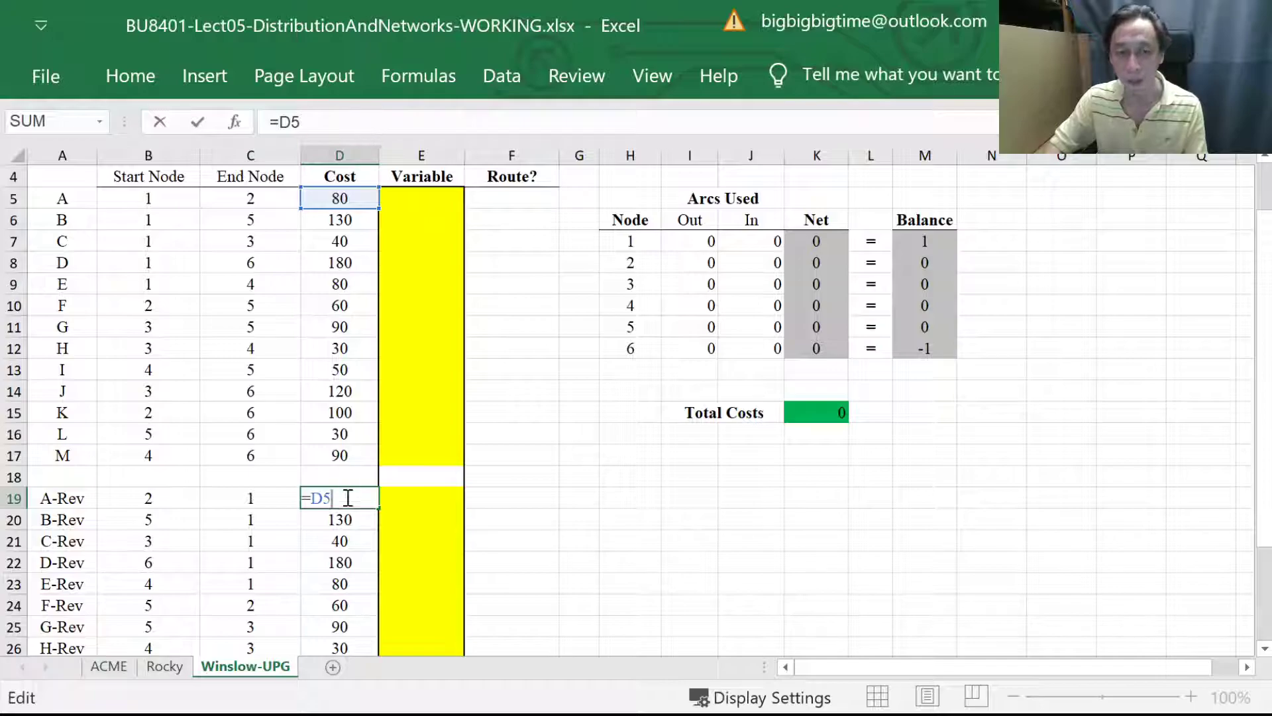
left_click(342, 524)
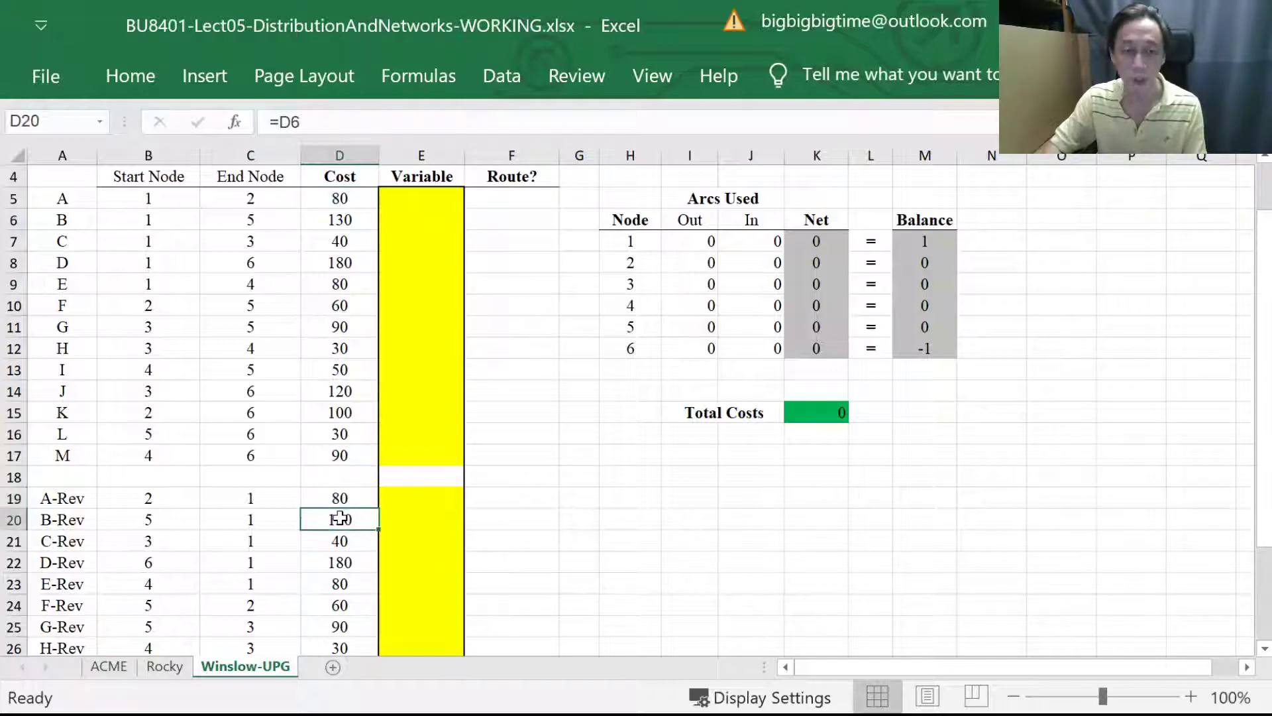
type("=D6")
left_click(340, 540)
double_click(341, 541)
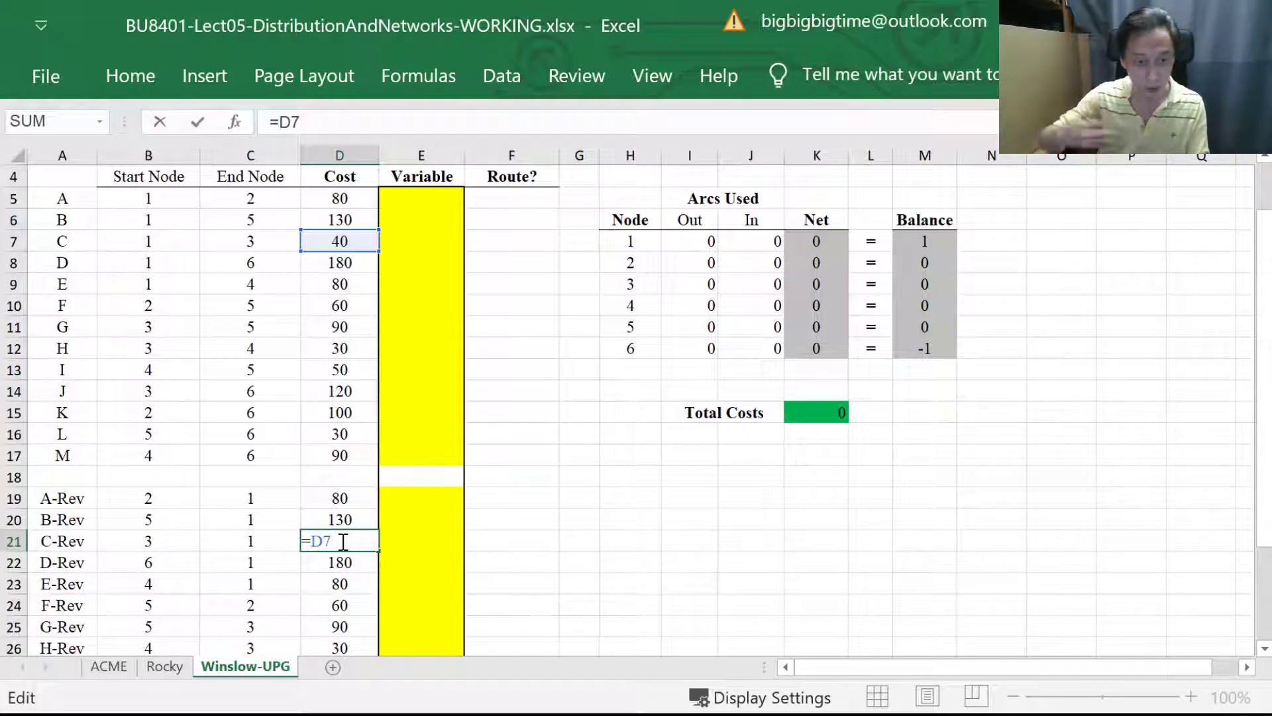
key("ctrl+Return")
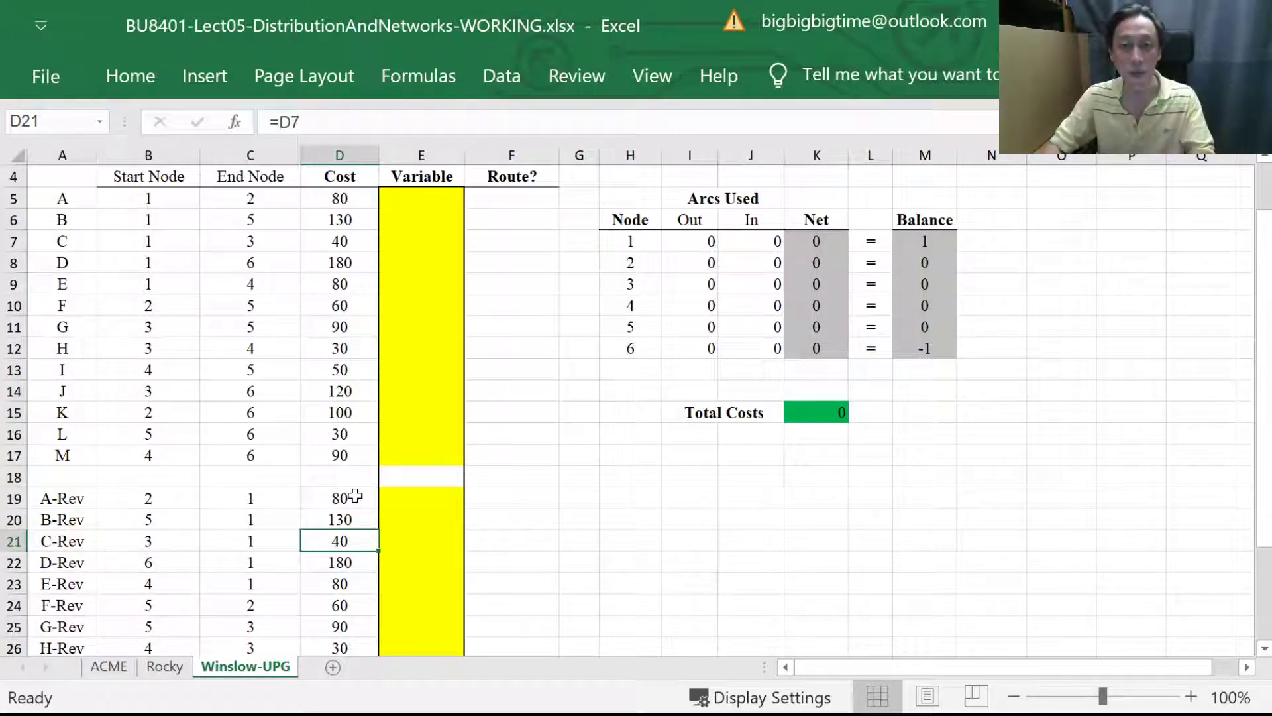
left_click(351, 496)
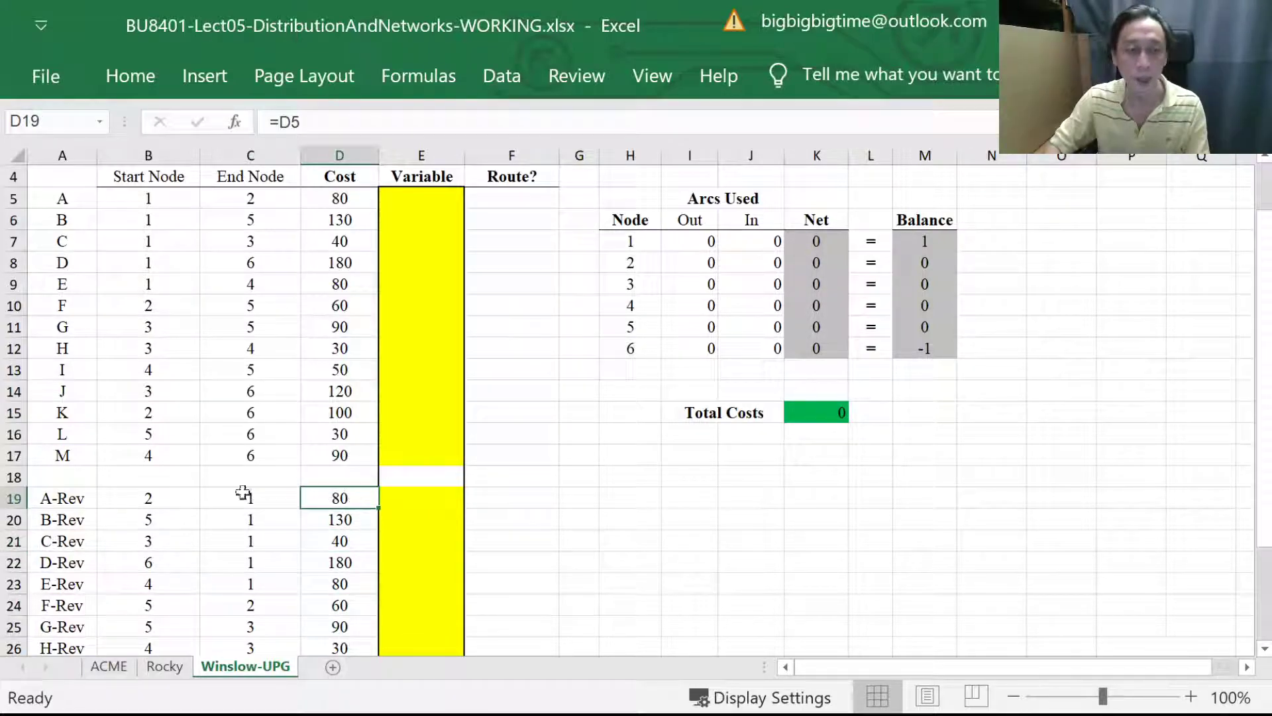
Step: Inspect the label formula of reverse arc A-Rev in A19 and view the reverse arc list down to M-Rev
double_click(58, 497)
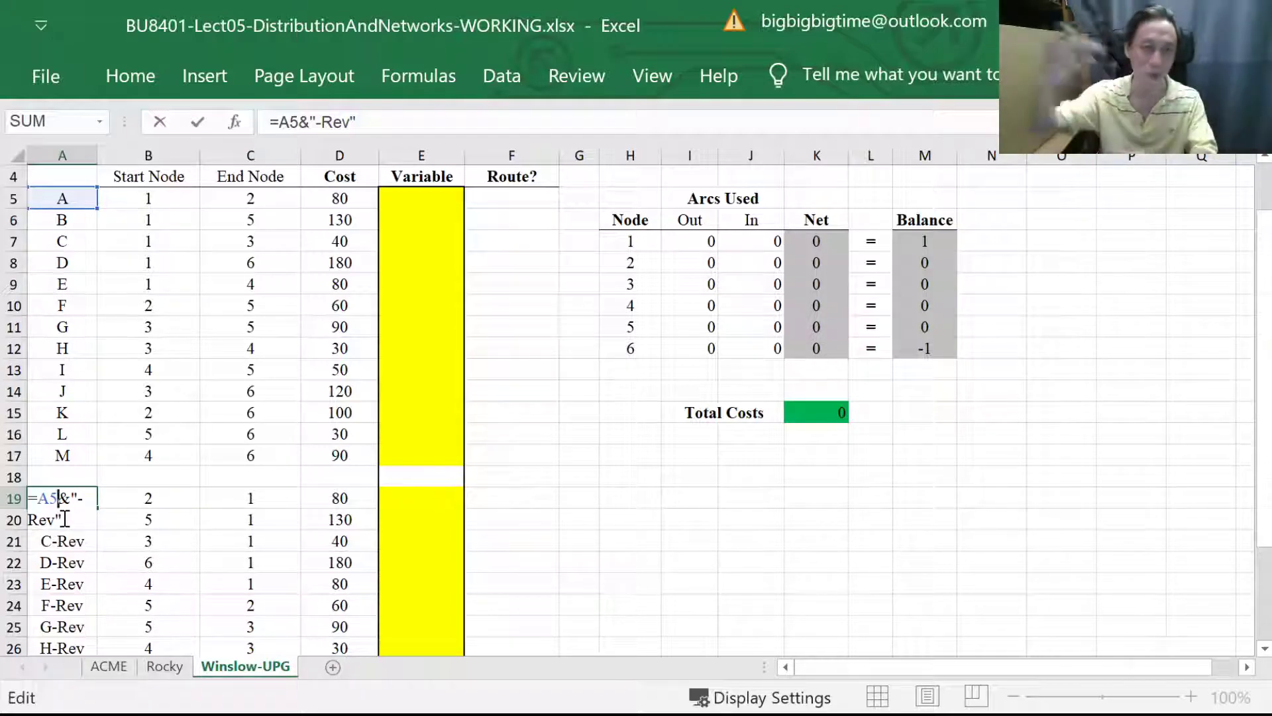
key("ctrl+Return")
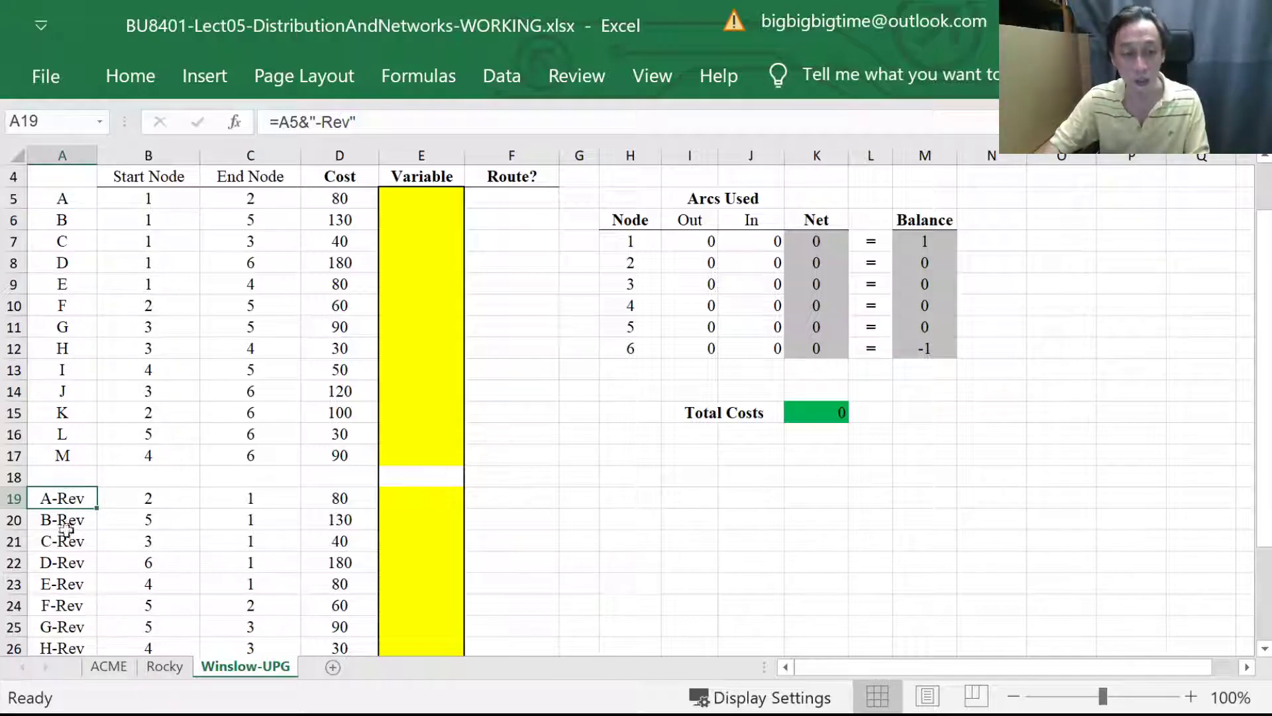
scroll(62, 537, "down", 2)
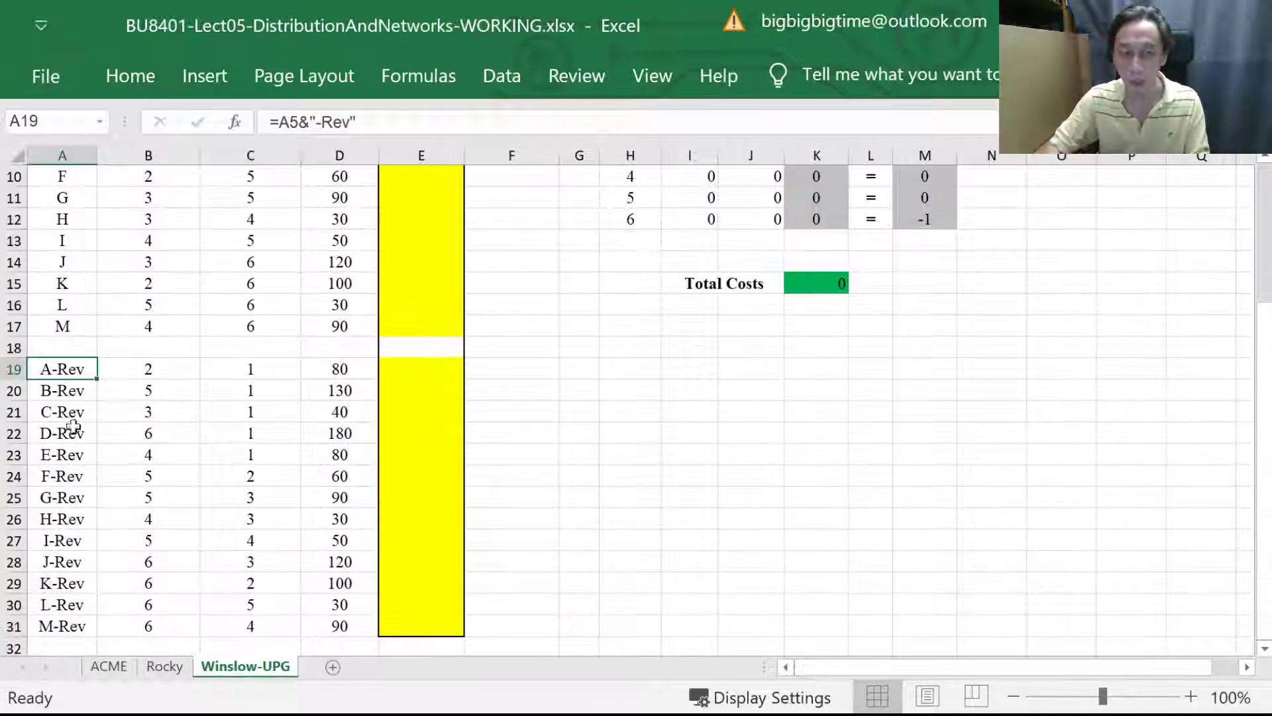